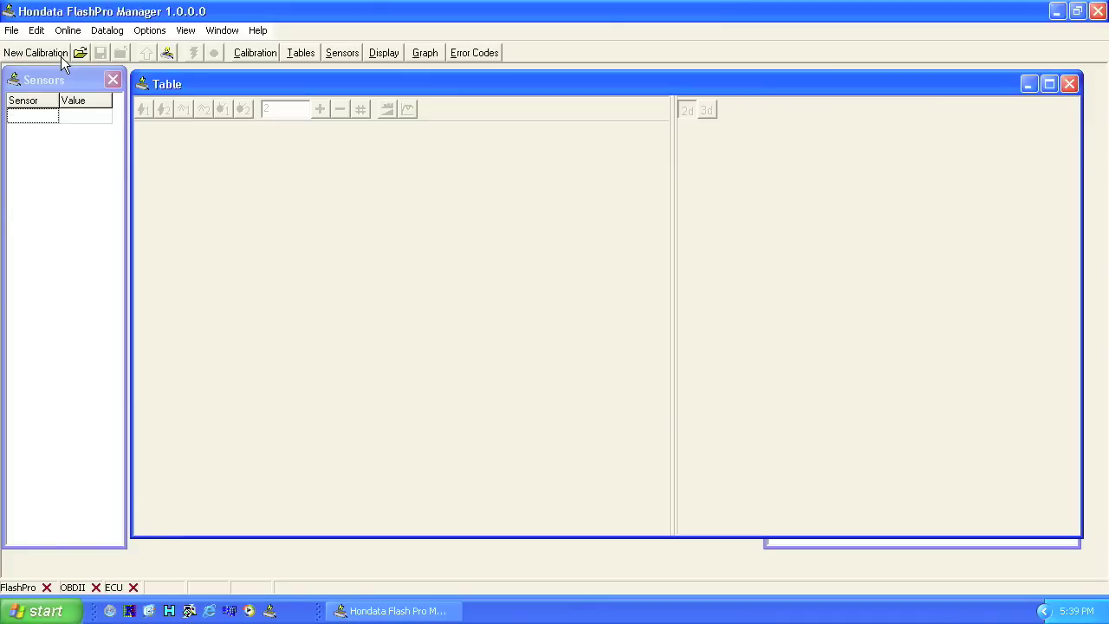
# Start a new calibration from the Civic-Si-Race.fpcal base map.
pyautogui.click(35, 53)
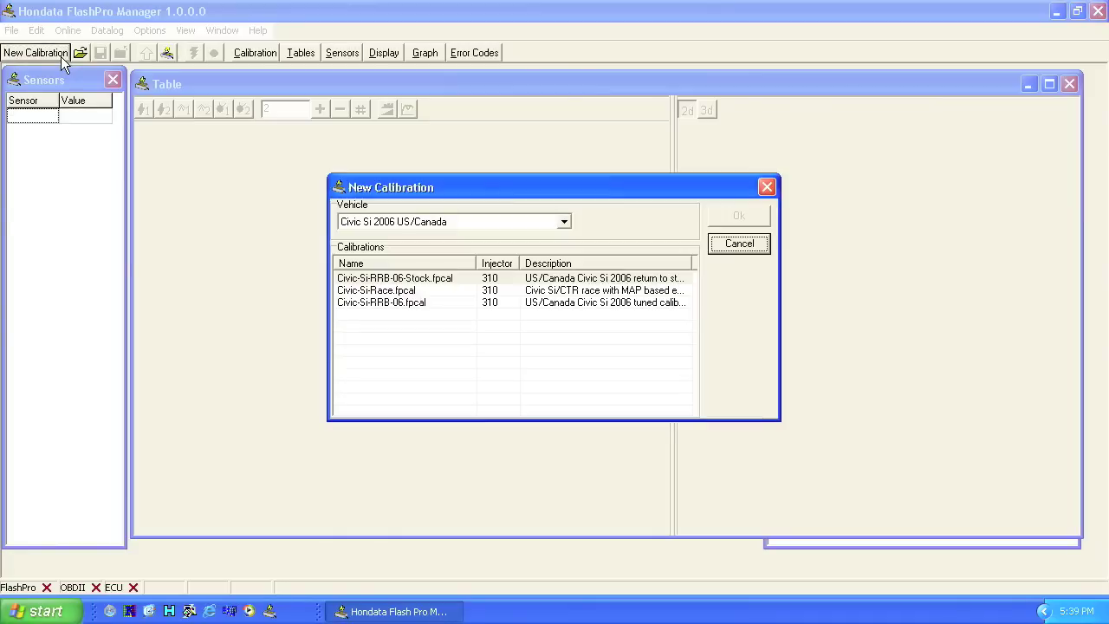
pyautogui.click(400, 295)
pyautogui.click(754, 217)
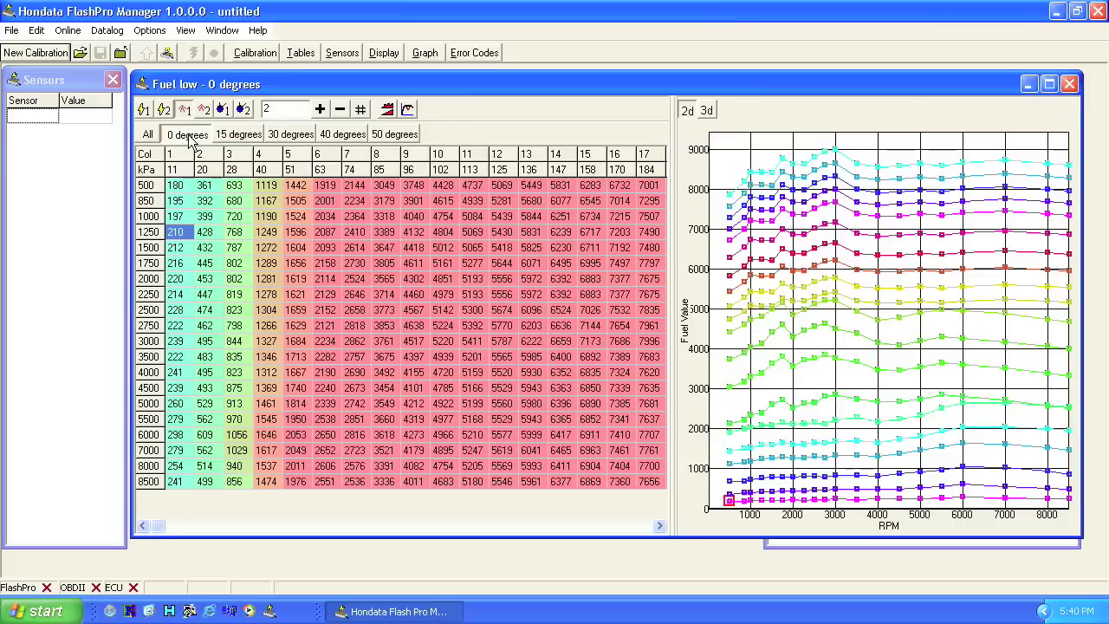
# Review the Fuel low tables at 0, 15, 30, 40 and 50 degrees, ending on 50 degrees.
pyautogui.click(234, 137)
pyautogui.click(291, 135)
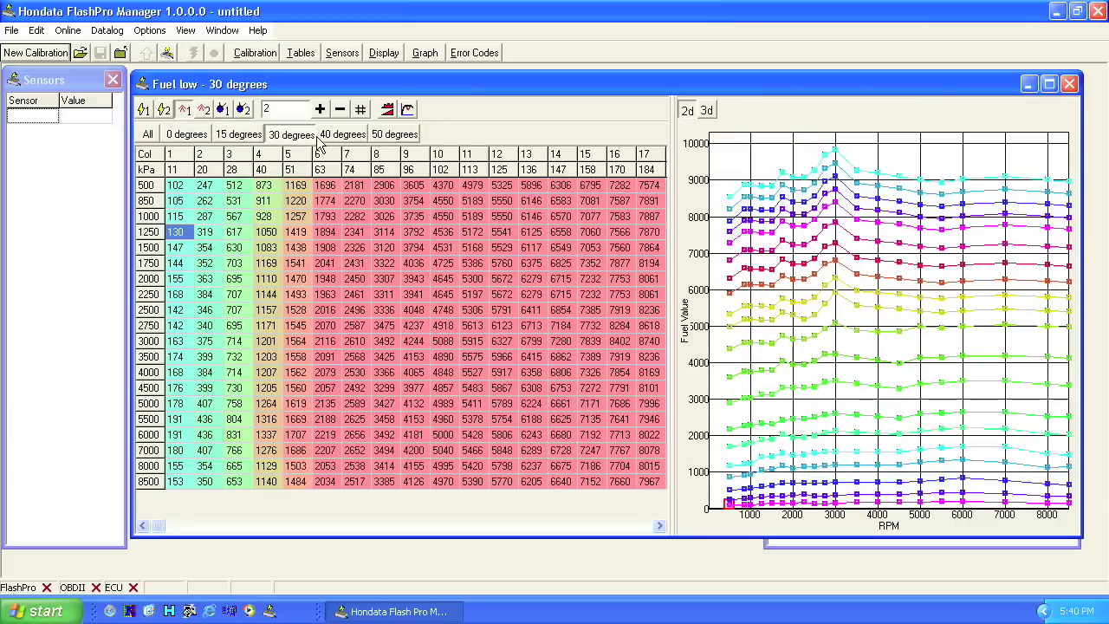
pyautogui.click(344, 135)
pyautogui.click(394, 141)
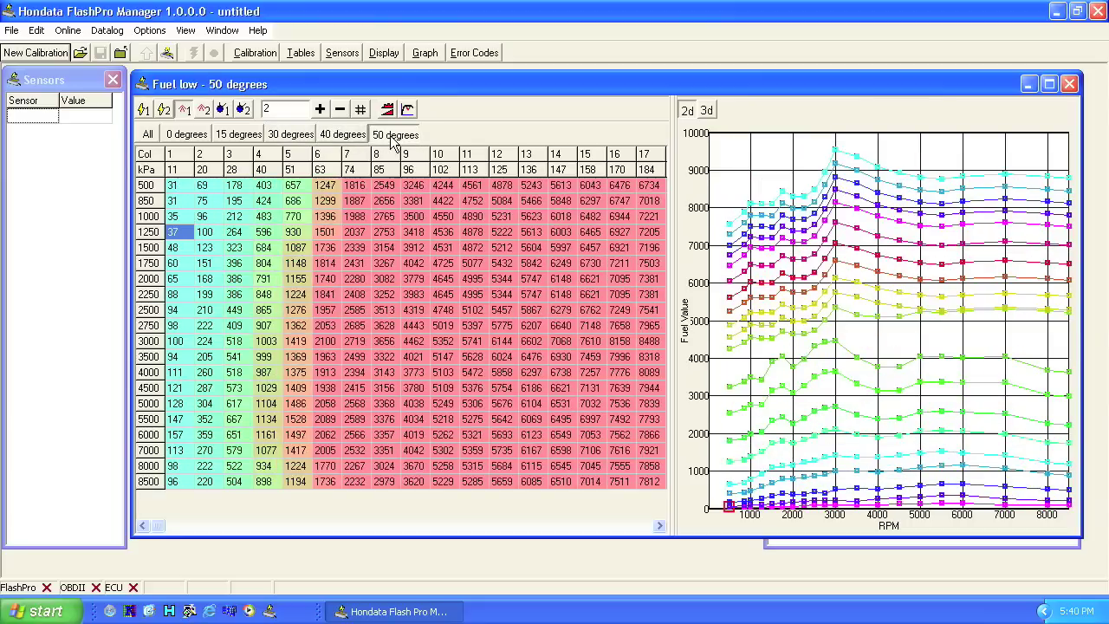
pyautogui.click(196, 143)
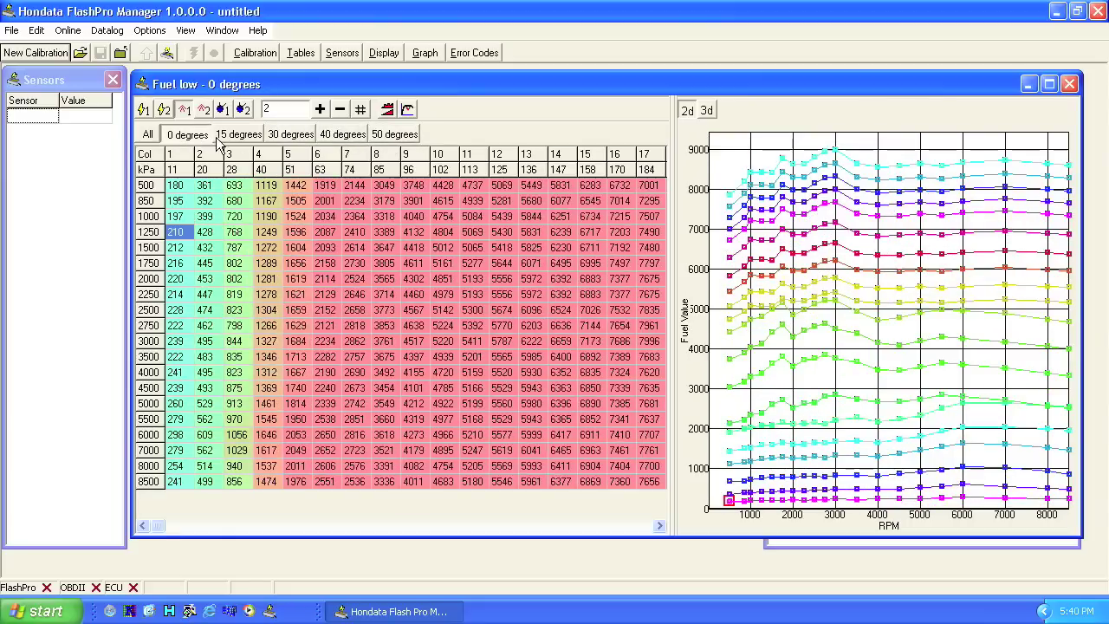
pyautogui.click(234, 138)
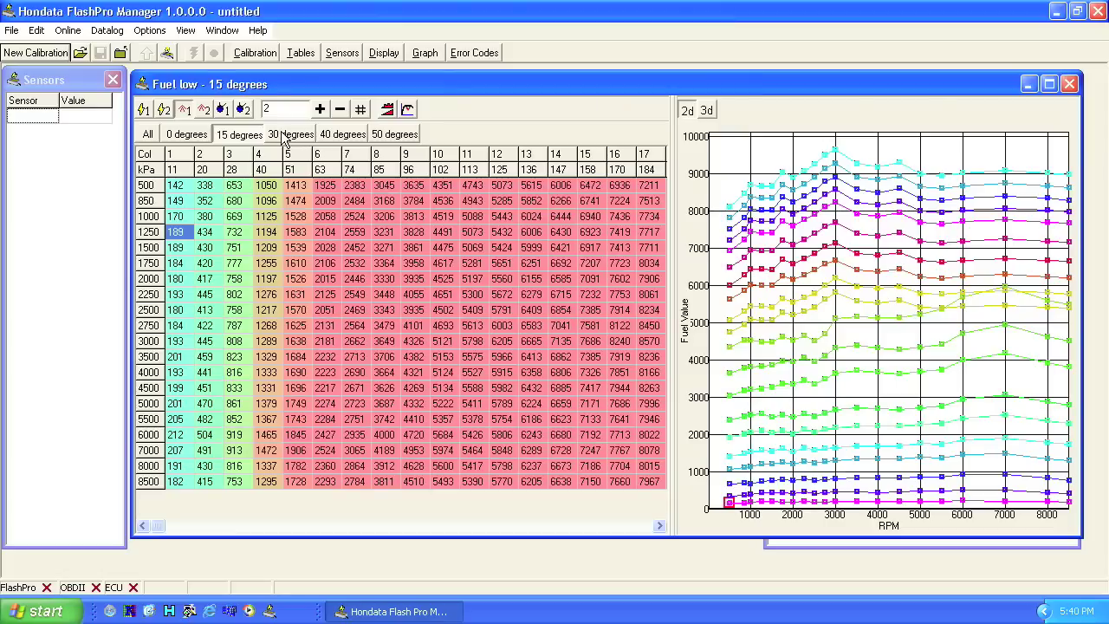
pyautogui.click(288, 137)
pyautogui.click(341, 137)
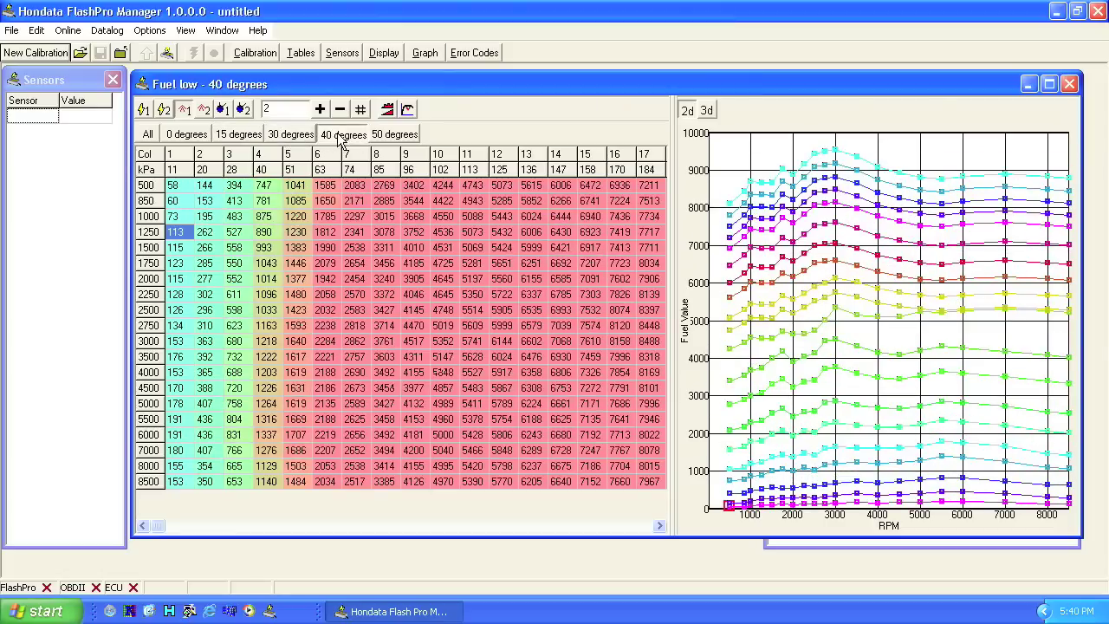
pyautogui.click(389, 139)
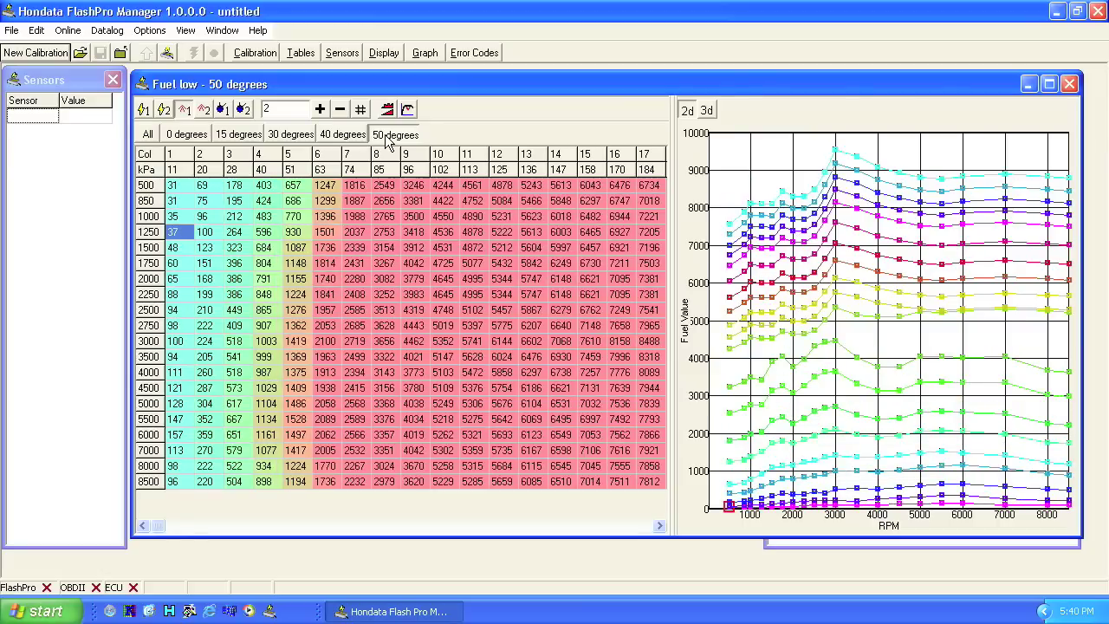
# Select columns 10–17 across every rpm row of the Fuel low table.
pyautogui.moveTo(435, 185); pyautogui.dragTo(169, 479)
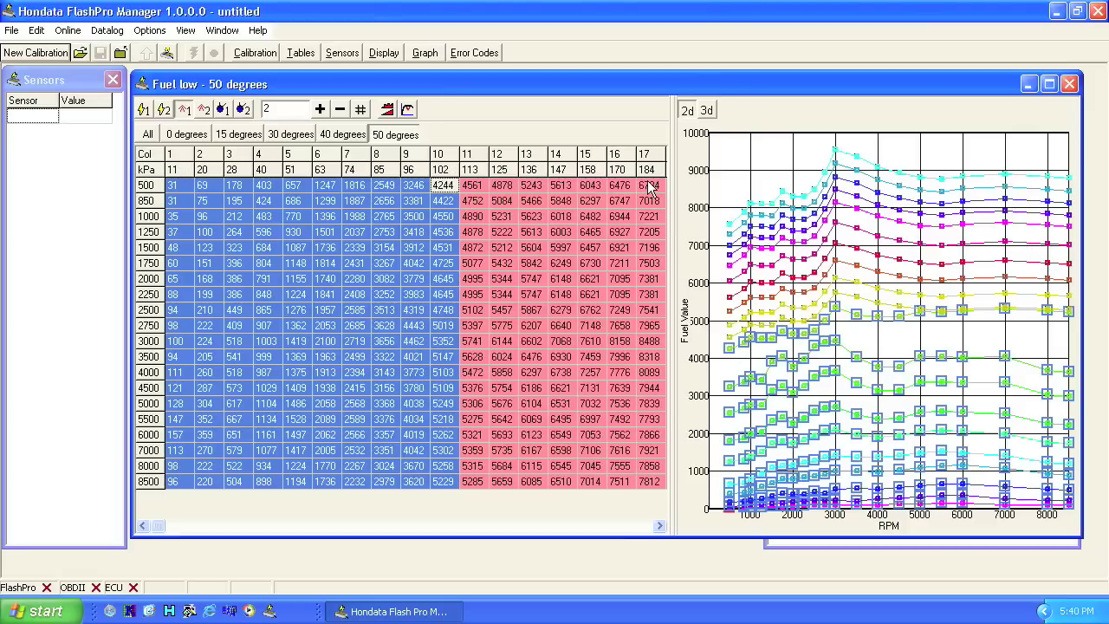
pyautogui.moveTo(651, 186); pyautogui.dragTo(451, 480)
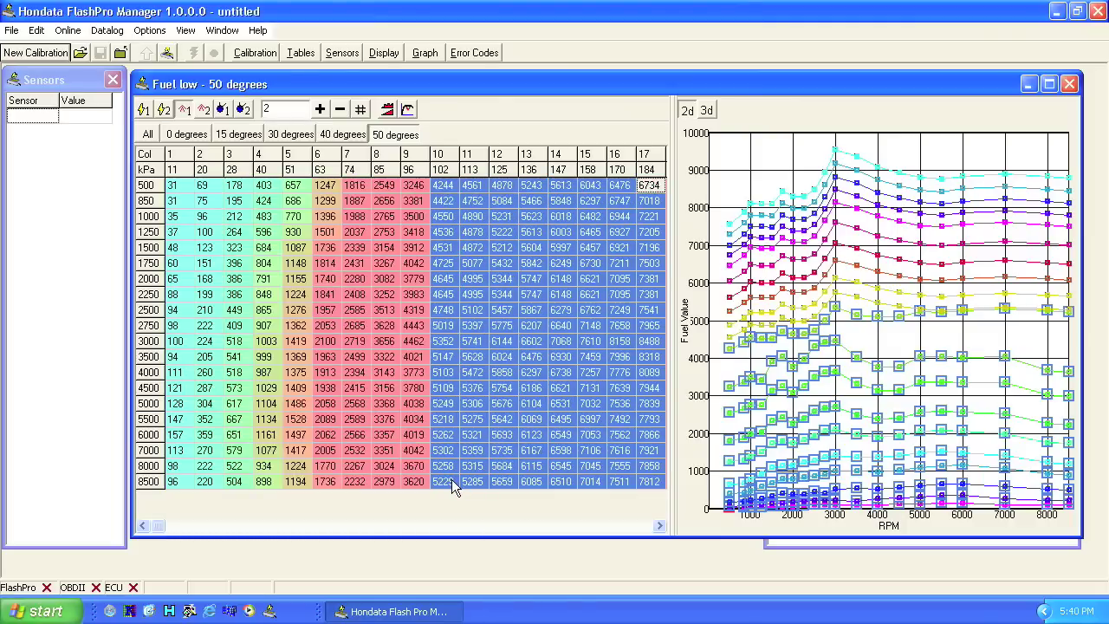
pyautogui.moveTo(452, 479); pyautogui.dragTo(452, 477)
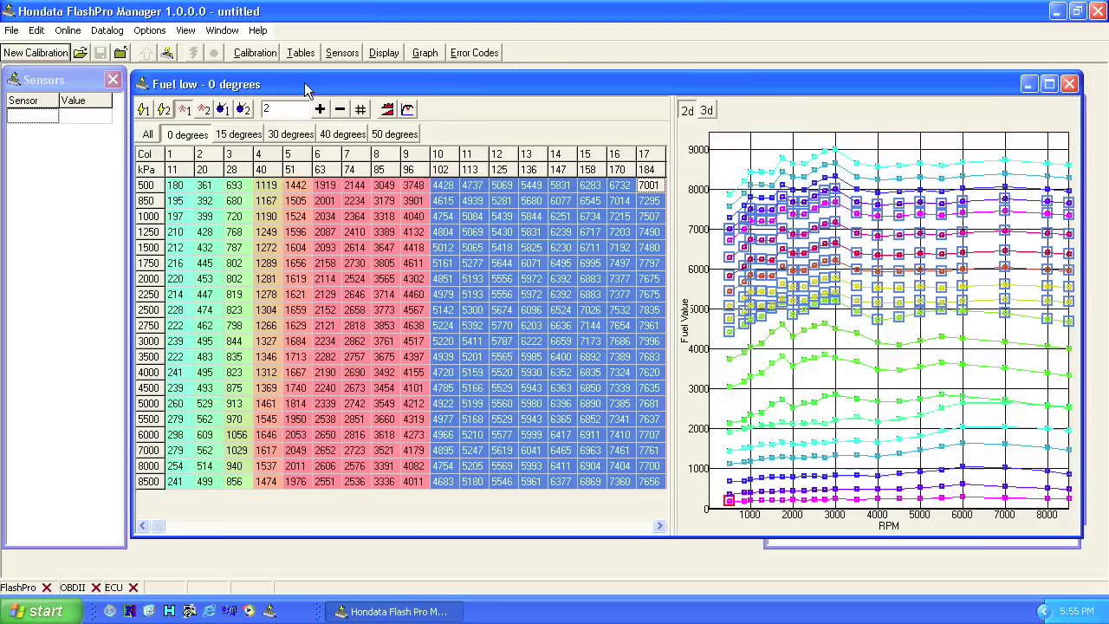
# In Calibration's VTEC settings, enter 7500 rpm for both the upper and lower points.
pyautogui.click(256, 53)
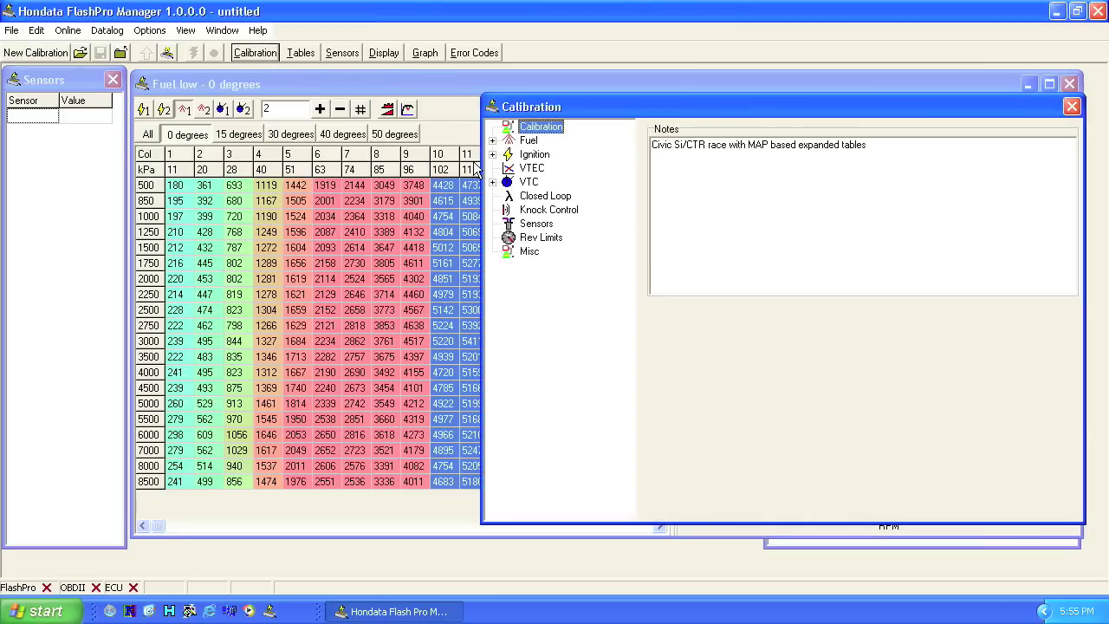
pyautogui.click(511, 169)
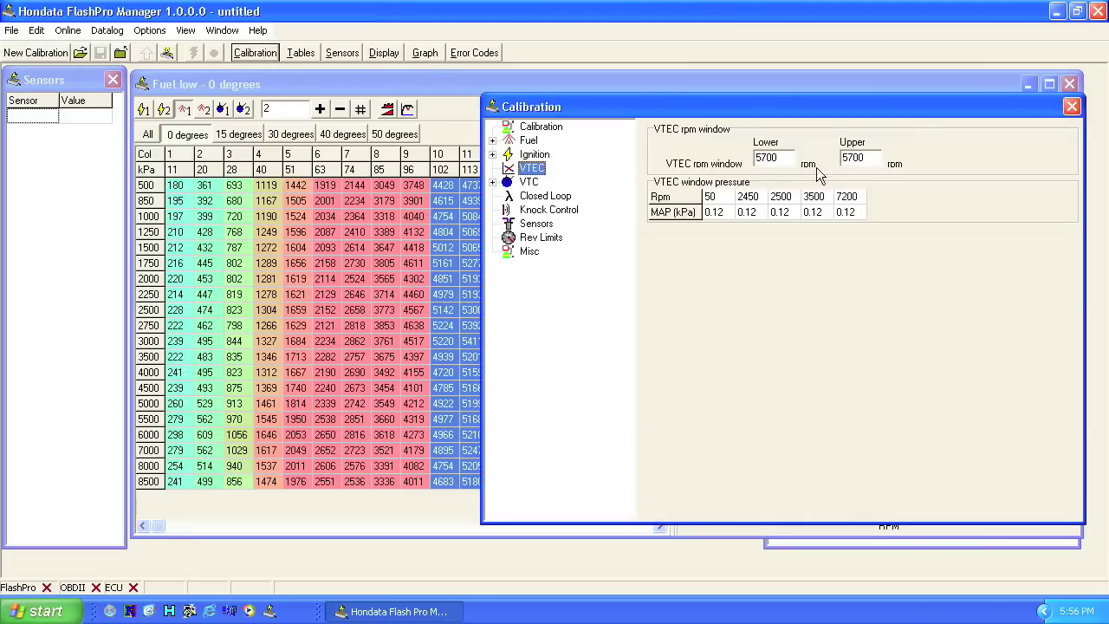
pyautogui.moveTo(867, 158); pyautogui.dragTo(836, 157)
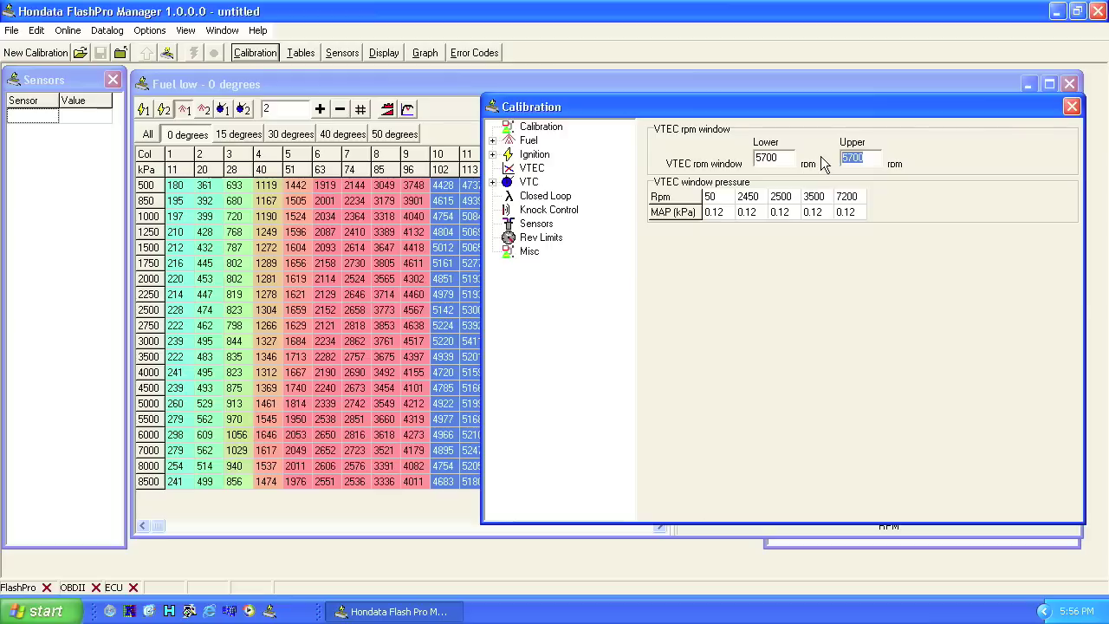
pyautogui.write('7500')
pyautogui.press('Tab')
pyautogui.write('7500')
pyautogui.click(463, 97)
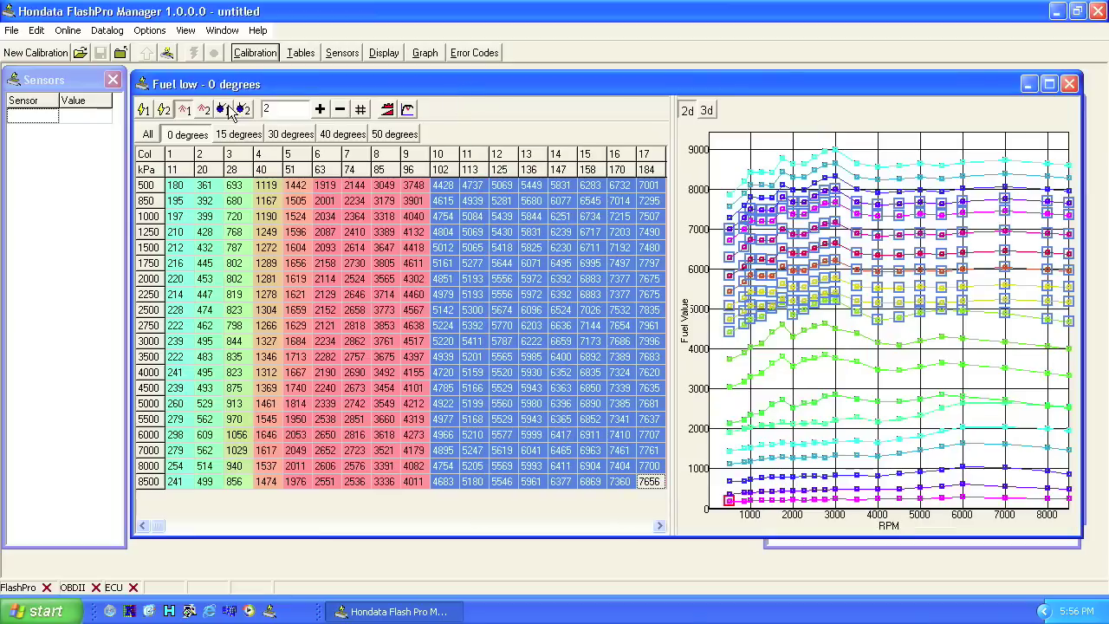
# Set Cam angle low columns 8–17 (85–184 kPa) to 30 in all rpm rows.
pyautogui.click(228, 108)
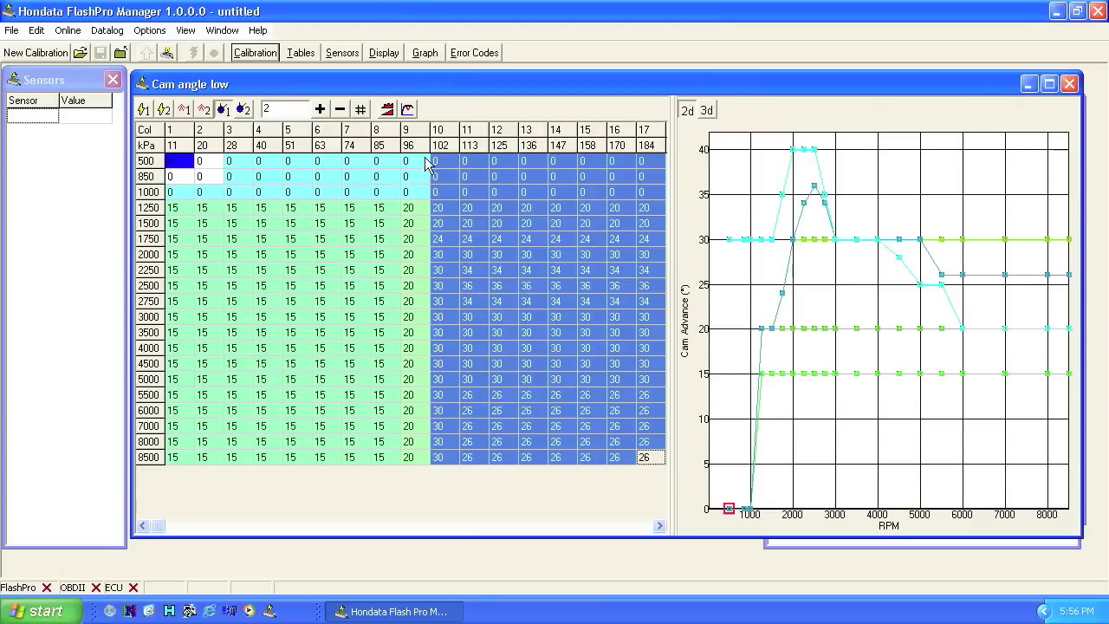
pyautogui.moveTo(379, 139); pyautogui.dragTo(665, 149)
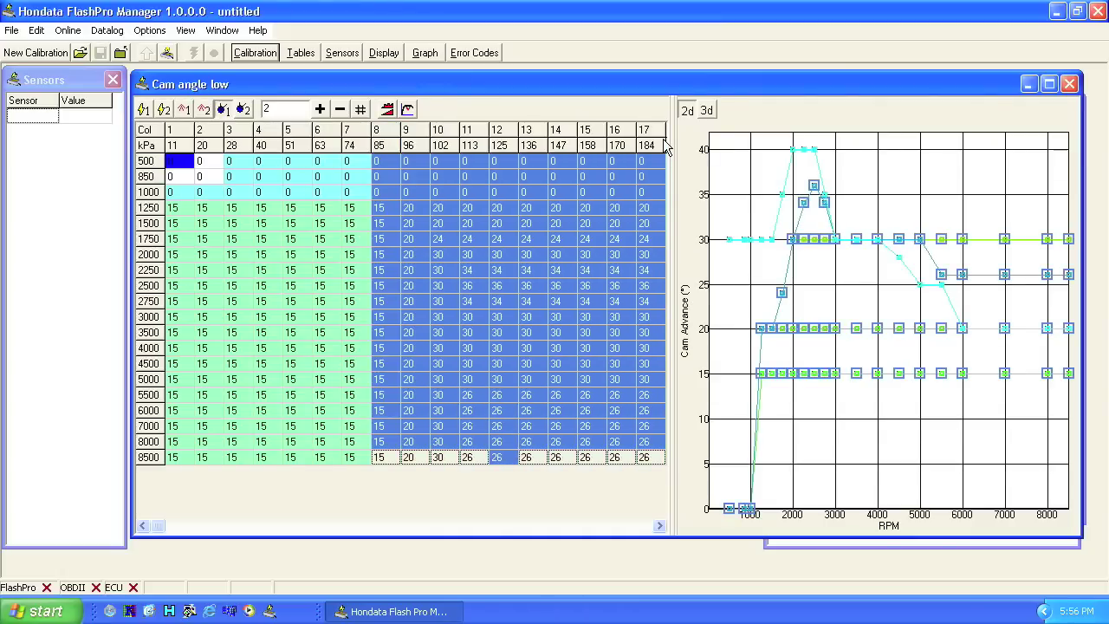
pyautogui.hotkey('ctrl', 'a')
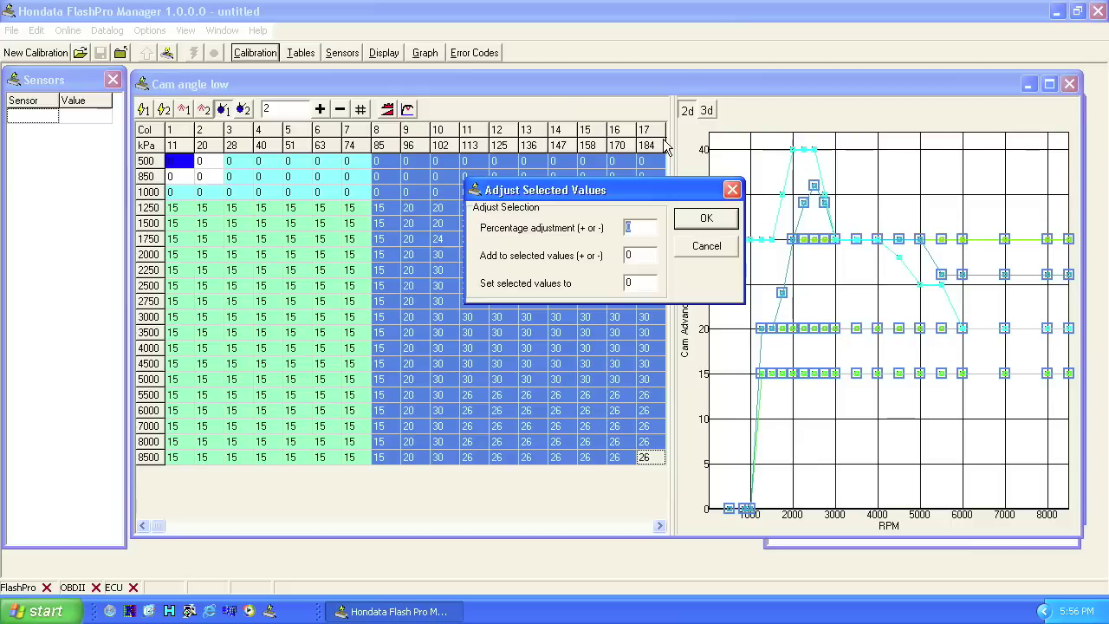
pyautogui.press('Tab')
pyautogui.press('Tab')
pyautogui.write('30')
pyautogui.press('Return')
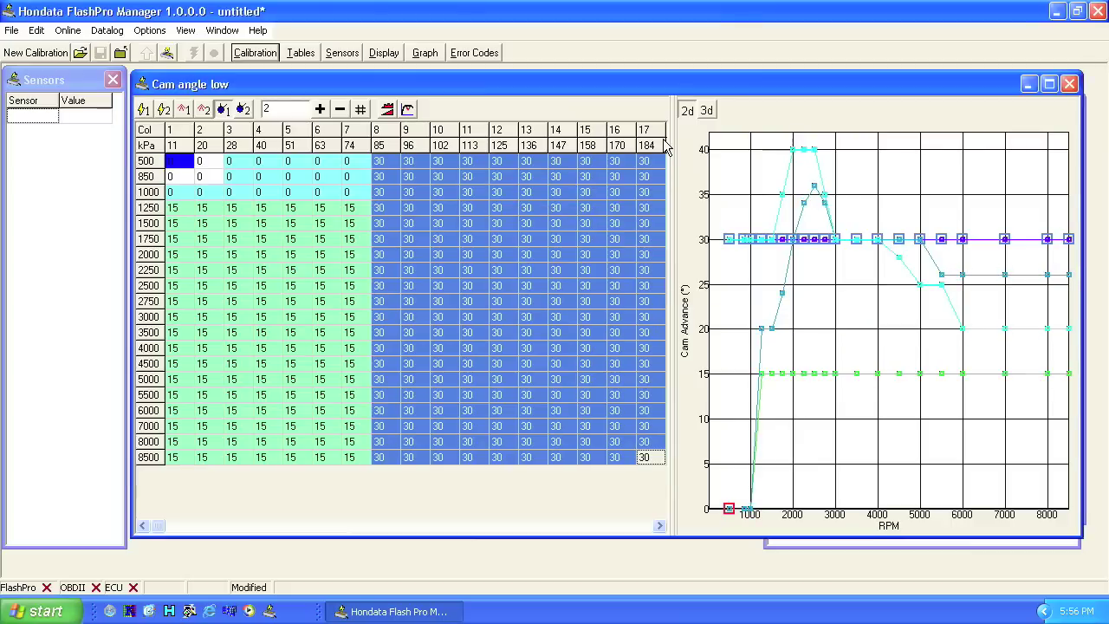
pyautogui.click(185, 111)
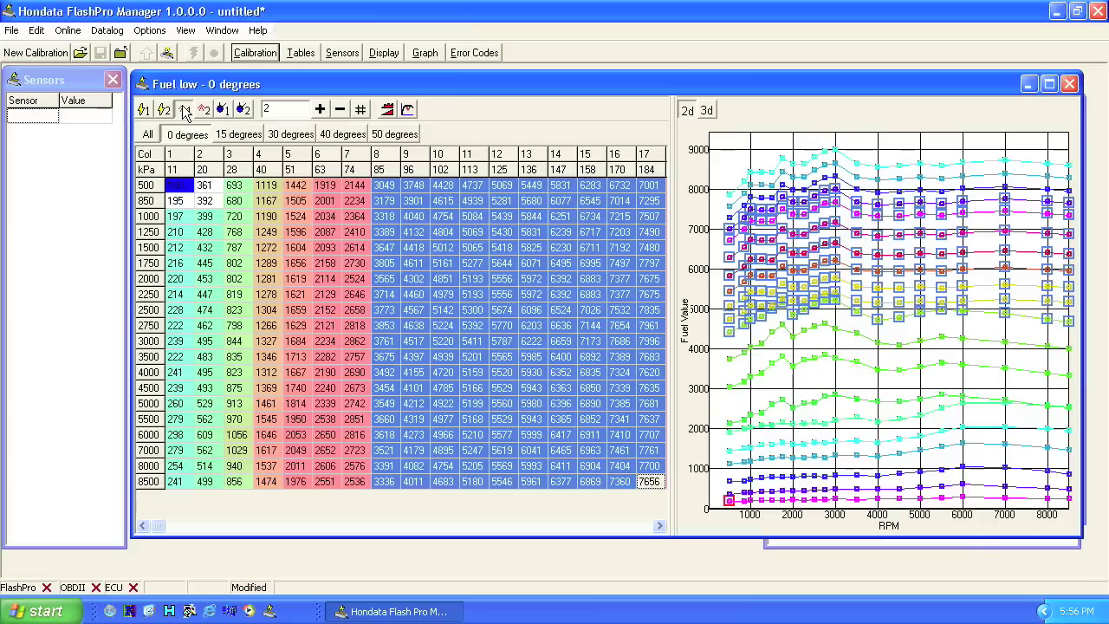
# On the 30-degree Fuel low page, select the high-rpm rows, ending with 5000–8500 rpm.
pyautogui.click(305, 136)
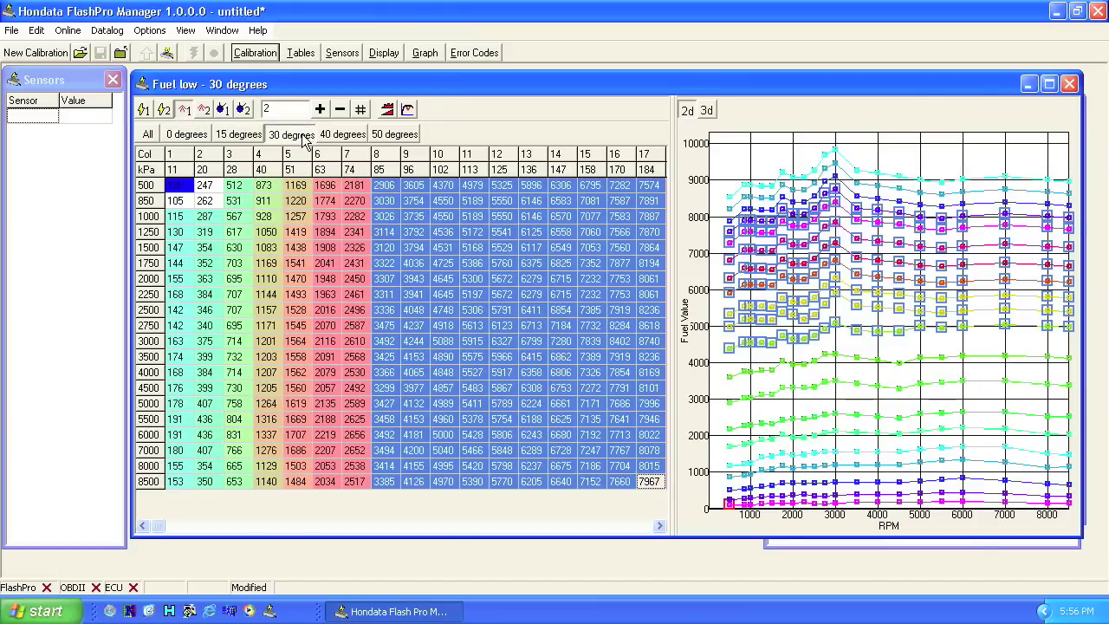
pyautogui.click(304, 232)
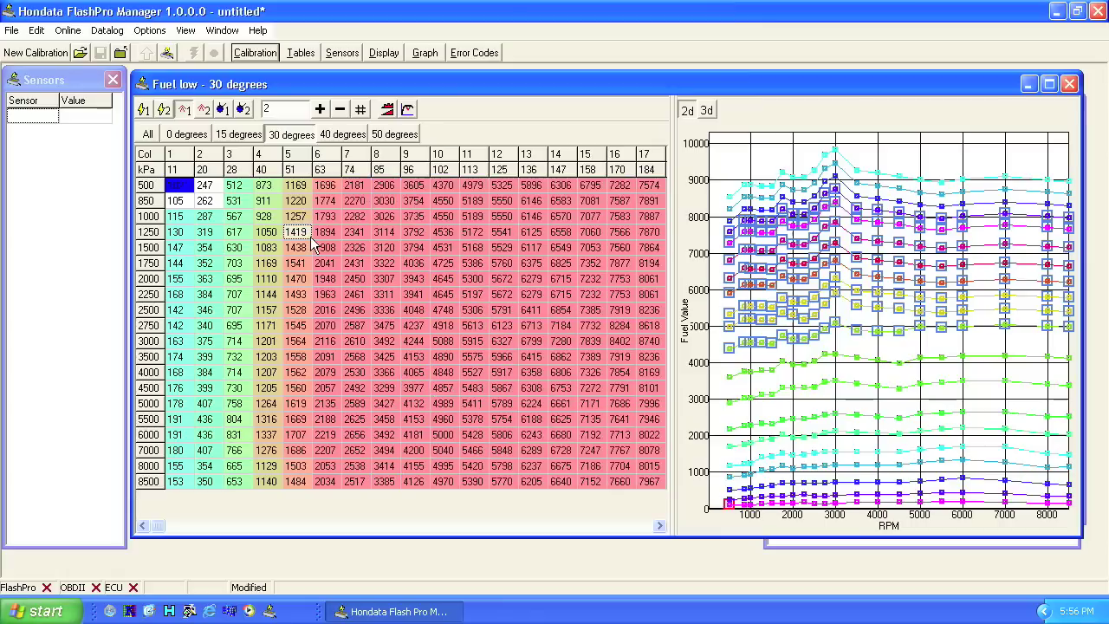
pyautogui.click(440, 153)
pyautogui.moveTo(440, 154); pyautogui.dragTo(646, 161)
pyautogui.click(500, 281)
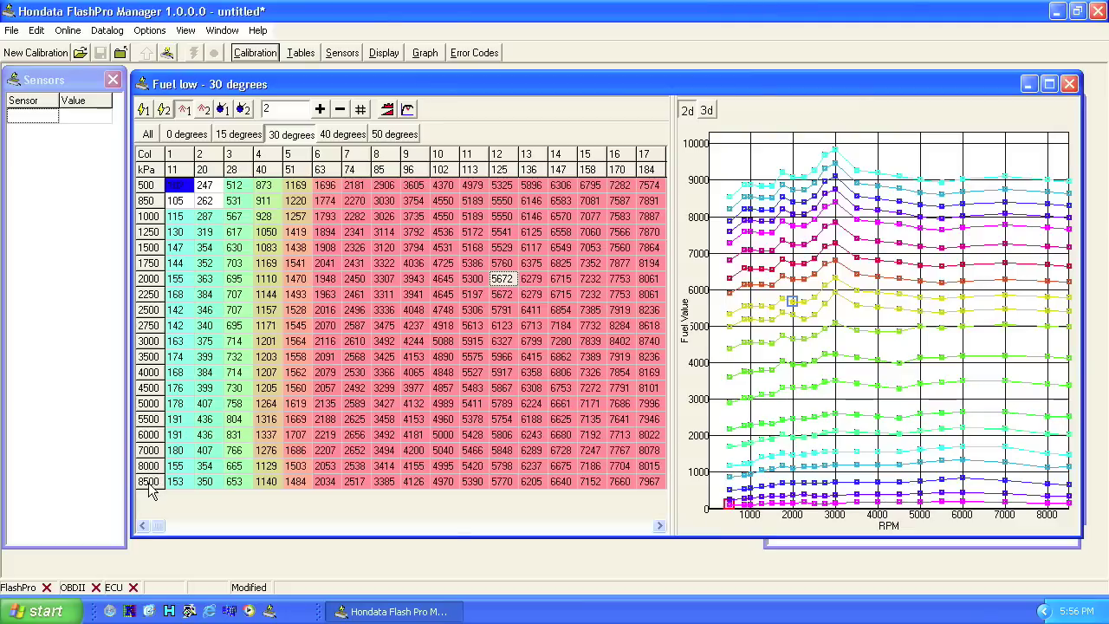
pyautogui.click(176, 436)
pyautogui.moveTo(179, 449); pyautogui.dragTo(653, 485)
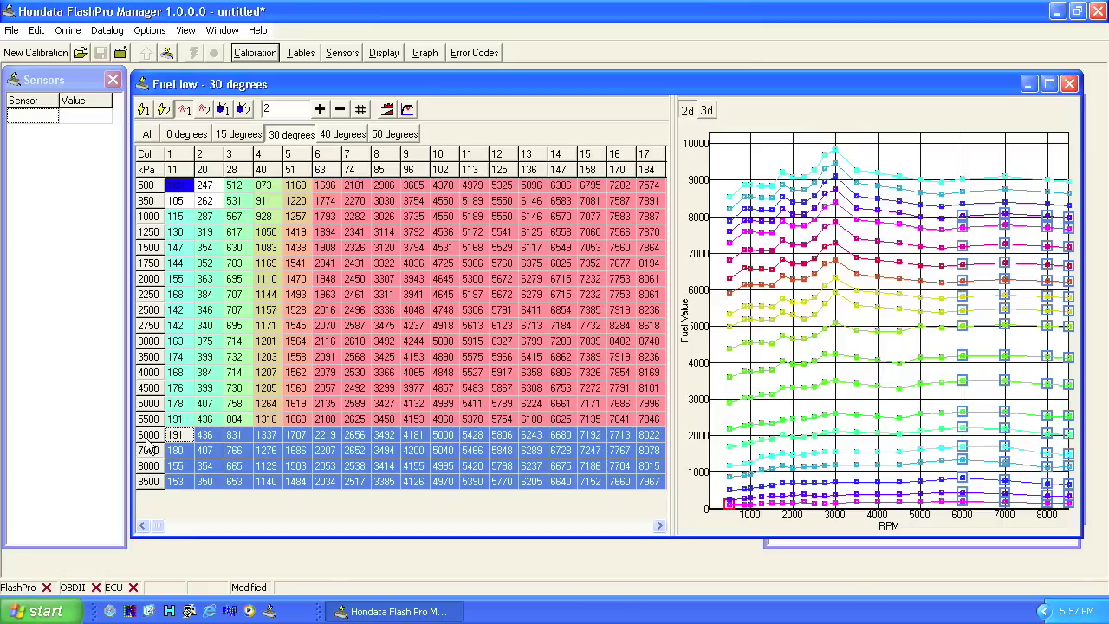
pyautogui.moveTo(149, 411); pyautogui.dragTo(149, 491)
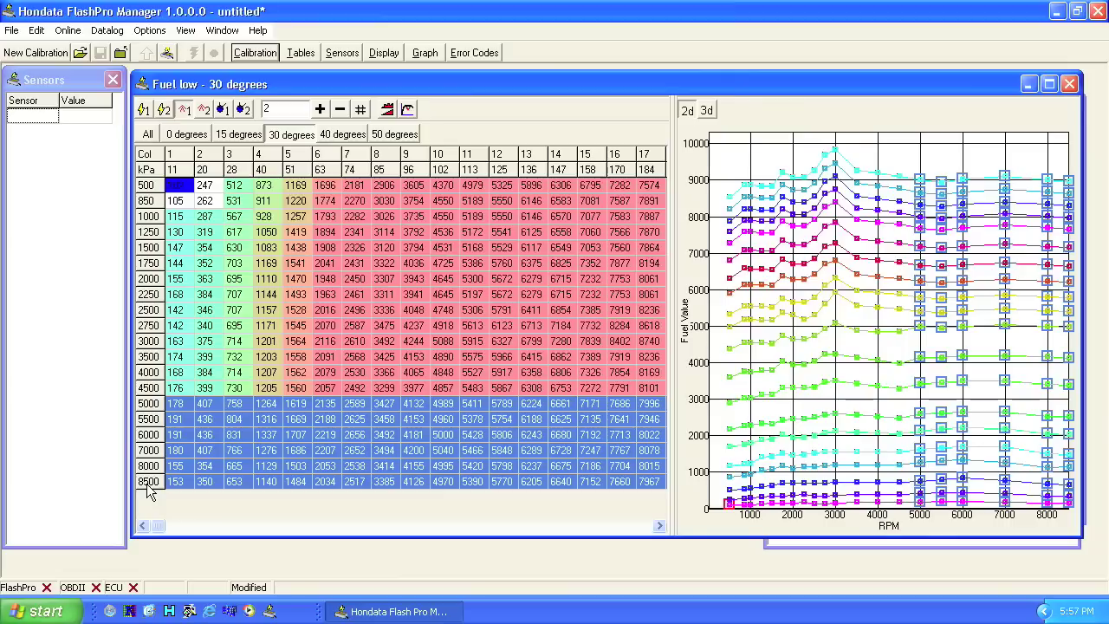
# Add fuel to rows 5000–8500 in stages, layering extra increases on 5500, 6000, 7000 and 8000–8500 rpm.
pyautogui.press('+')
pyautogui.press('+')
pyautogui.press('+')
pyautogui.press('+')
pyautogui.press('+')
pyautogui.press('+')
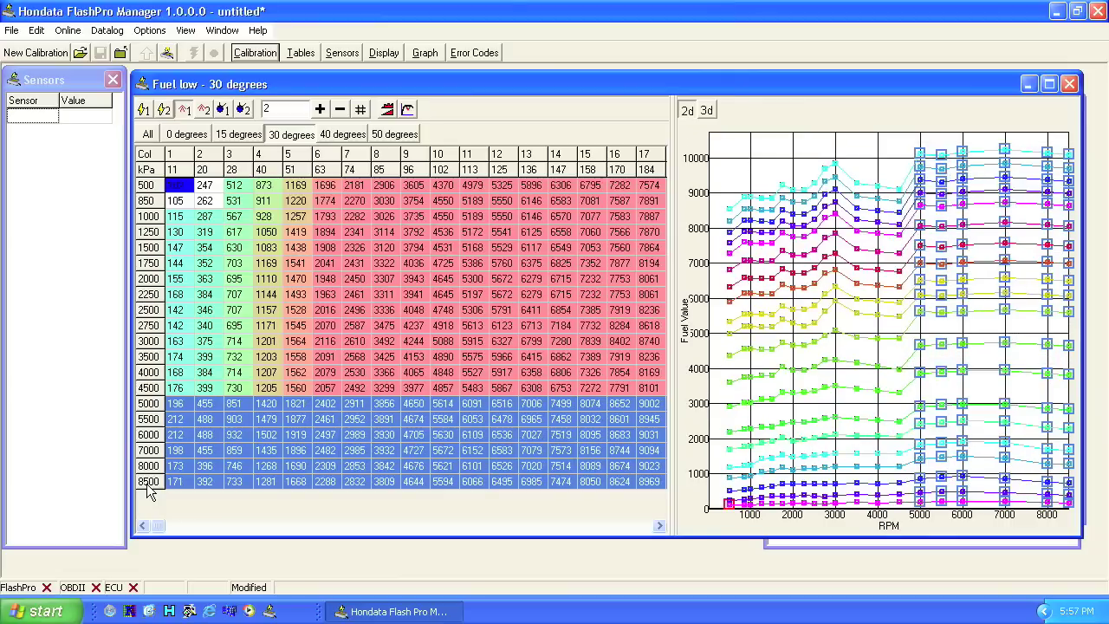
pyautogui.moveTo(149, 419); pyautogui.dragTo(149, 490)
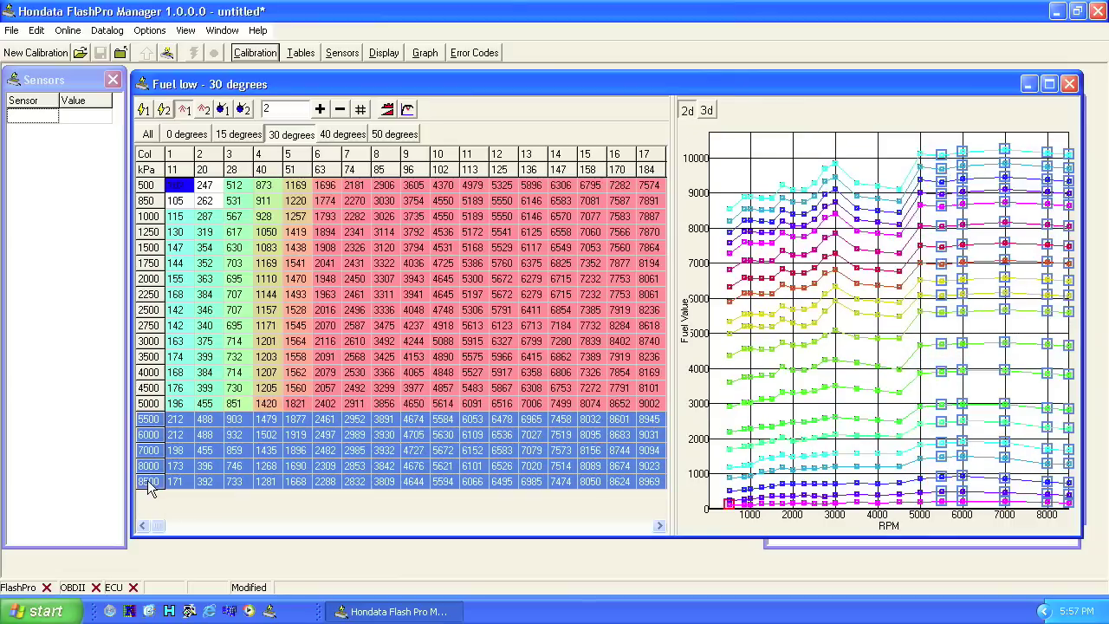
pyautogui.press('+')
pyautogui.press('+')
pyautogui.press('+')
pyautogui.press('+')
pyautogui.press('+')
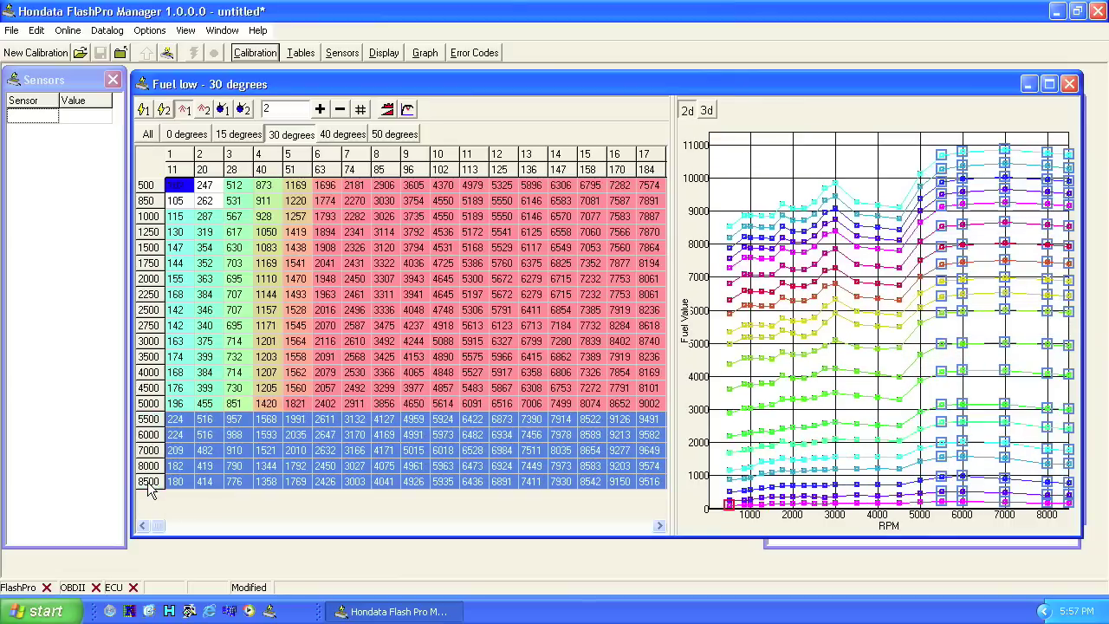
pyautogui.moveTo(151, 434); pyautogui.dragTo(153, 488)
pyautogui.press('+')
pyautogui.press('+')
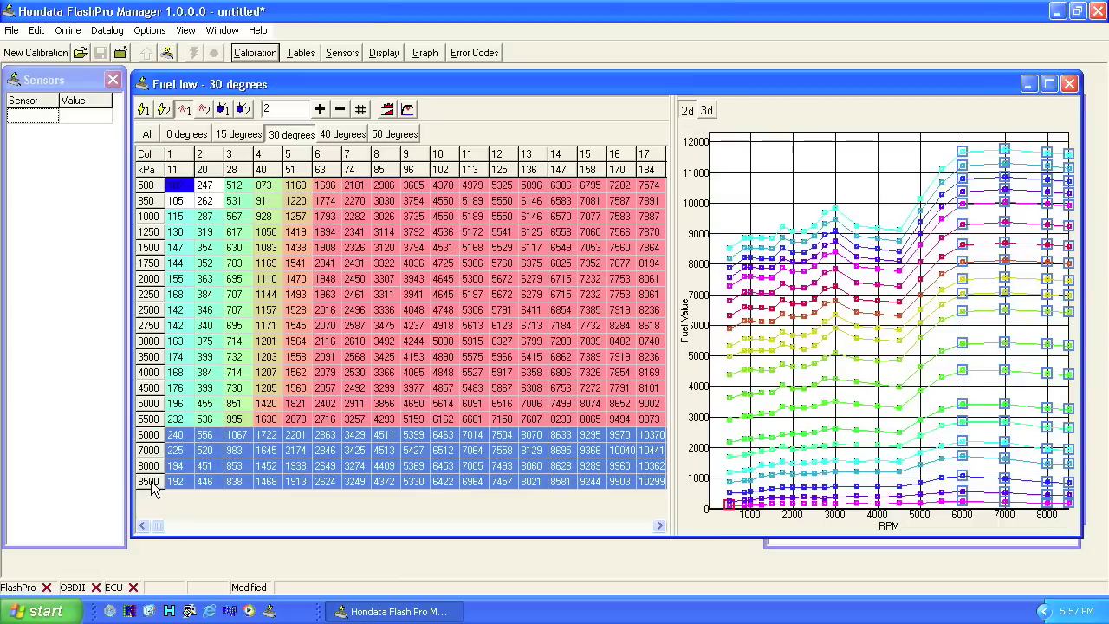
pyautogui.moveTo(138, 452); pyautogui.dragTo(149, 484)
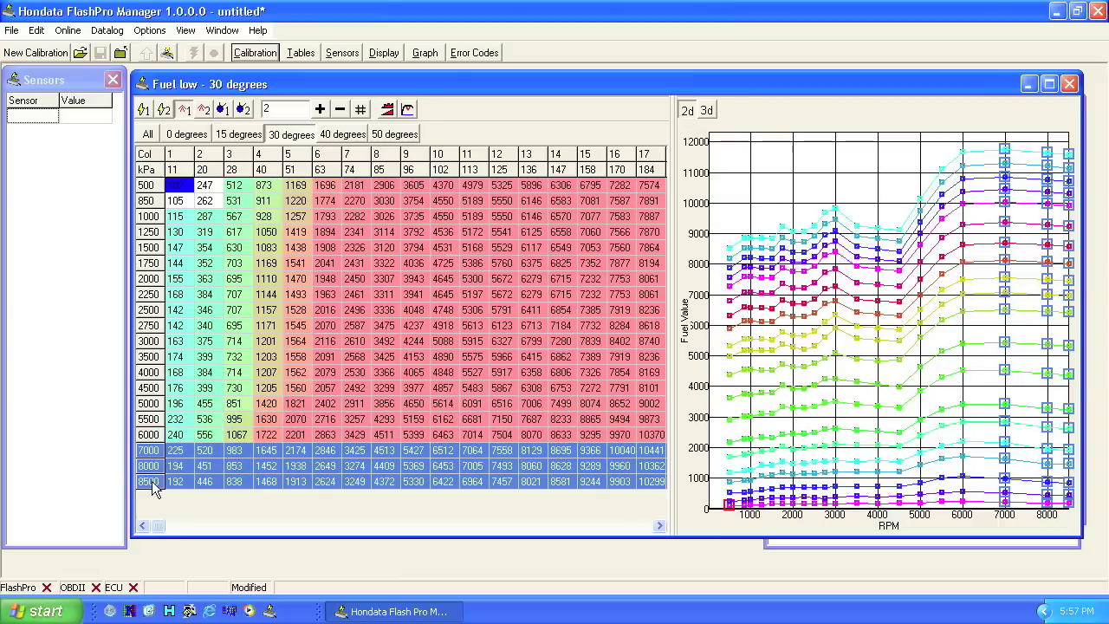
pyautogui.press('+')
pyautogui.press('+')
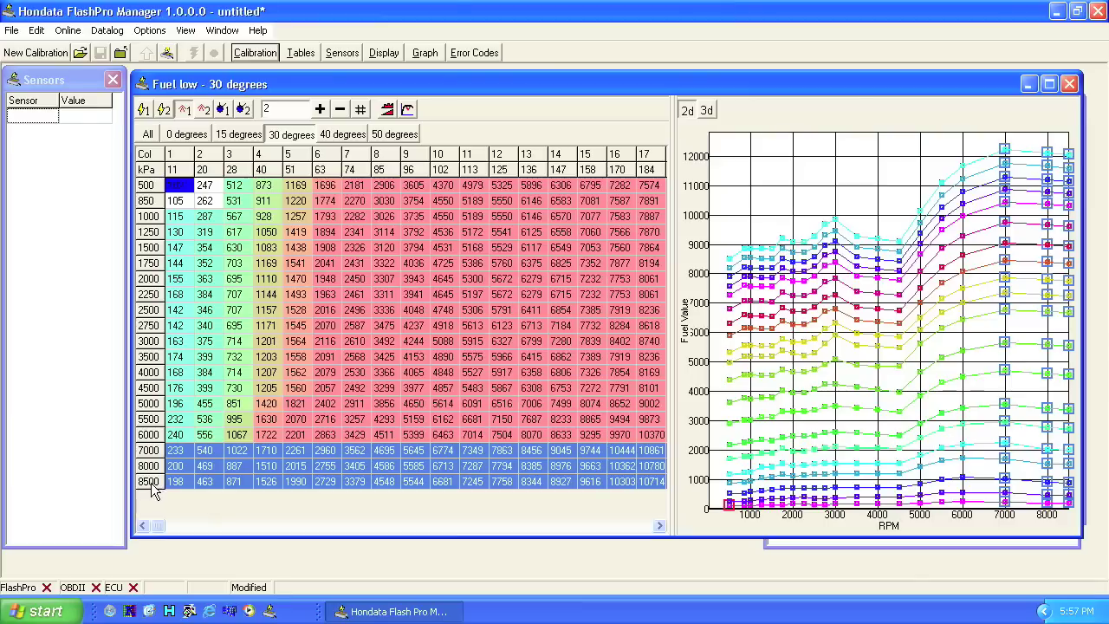
pyautogui.click(160, 467)
pyautogui.moveTo(160, 488); pyautogui.dragTo(163, 492)
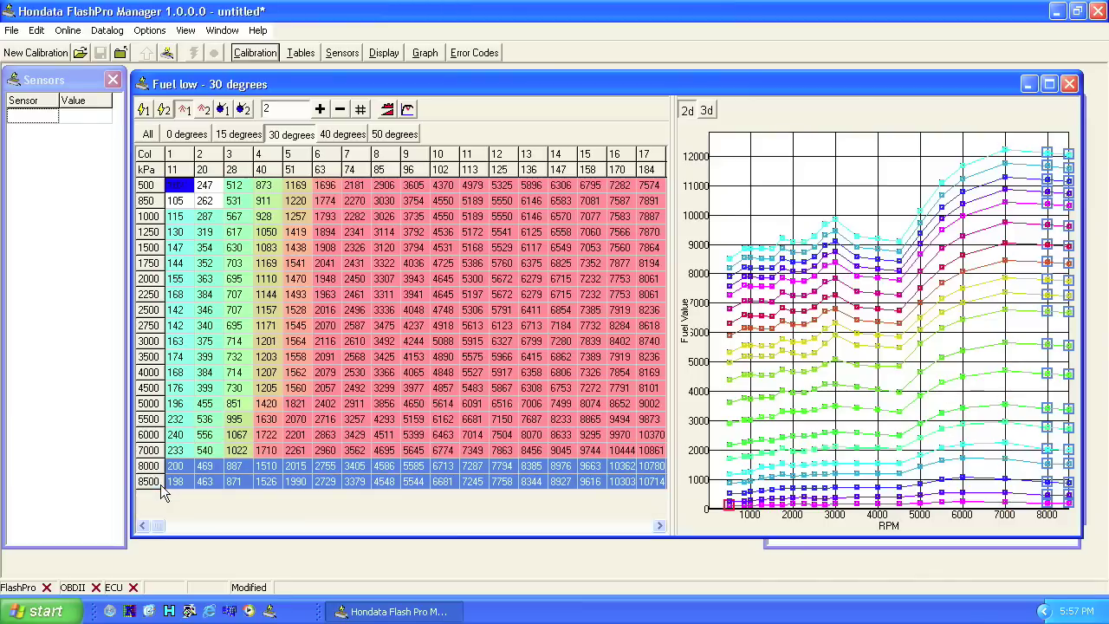
pyautogui.press('+')
pyautogui.press('+')
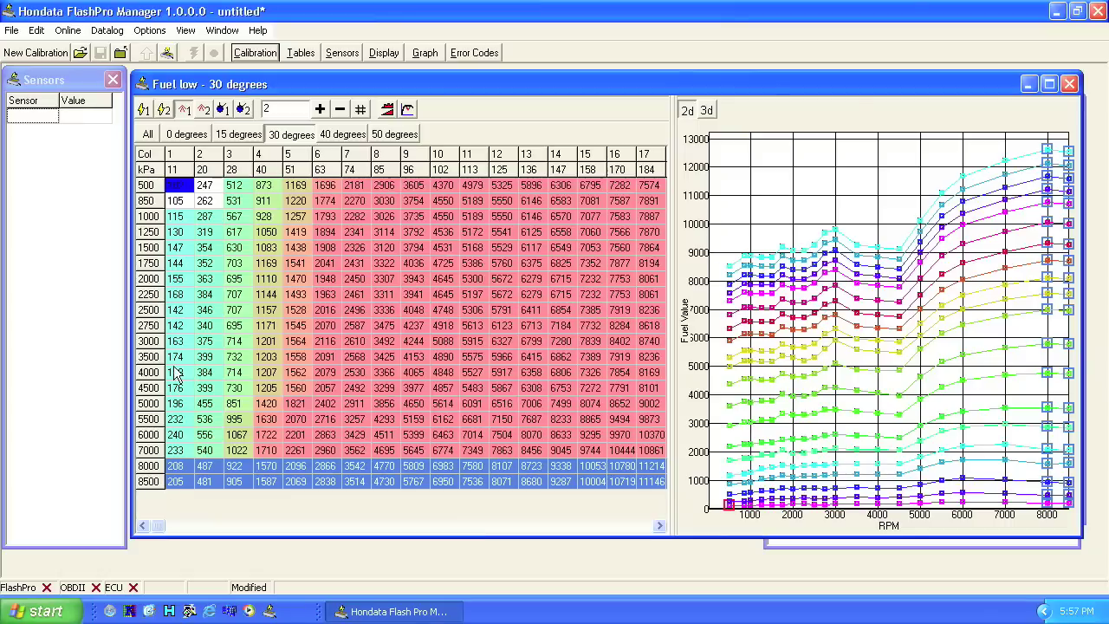
# Trial a 2% change on columns 11–17, then lower rows 2000–3000 about 6%.
pyautogui.moveTo(157, 419); pyautogui.dragTo(154, 494)
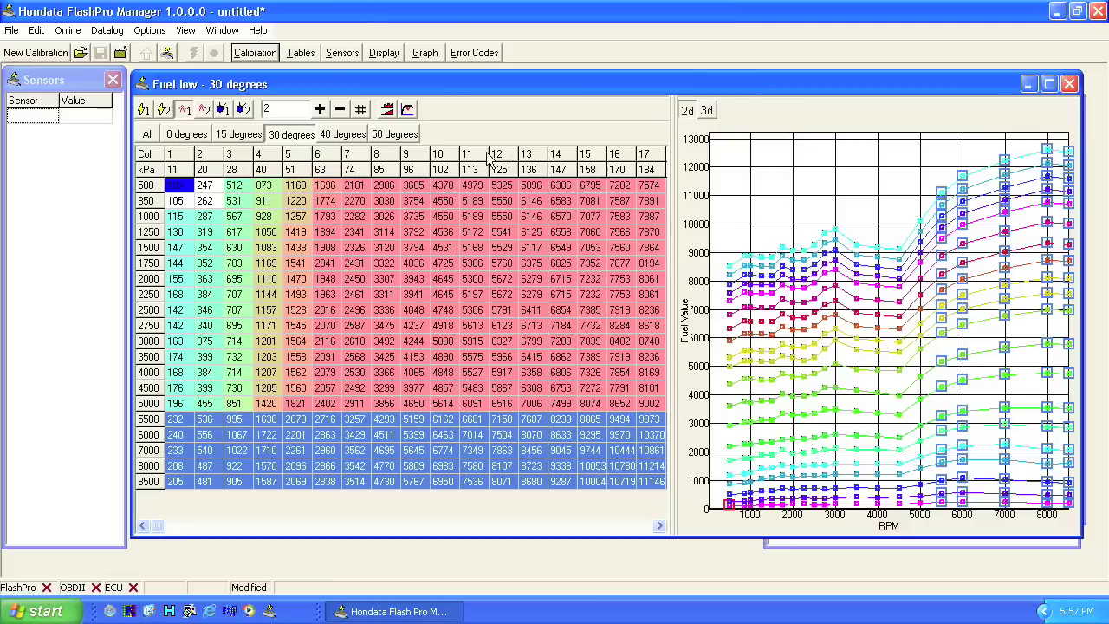
pyautogui.moveTo(476, 156); pyautogui.dragTo(656, 166)
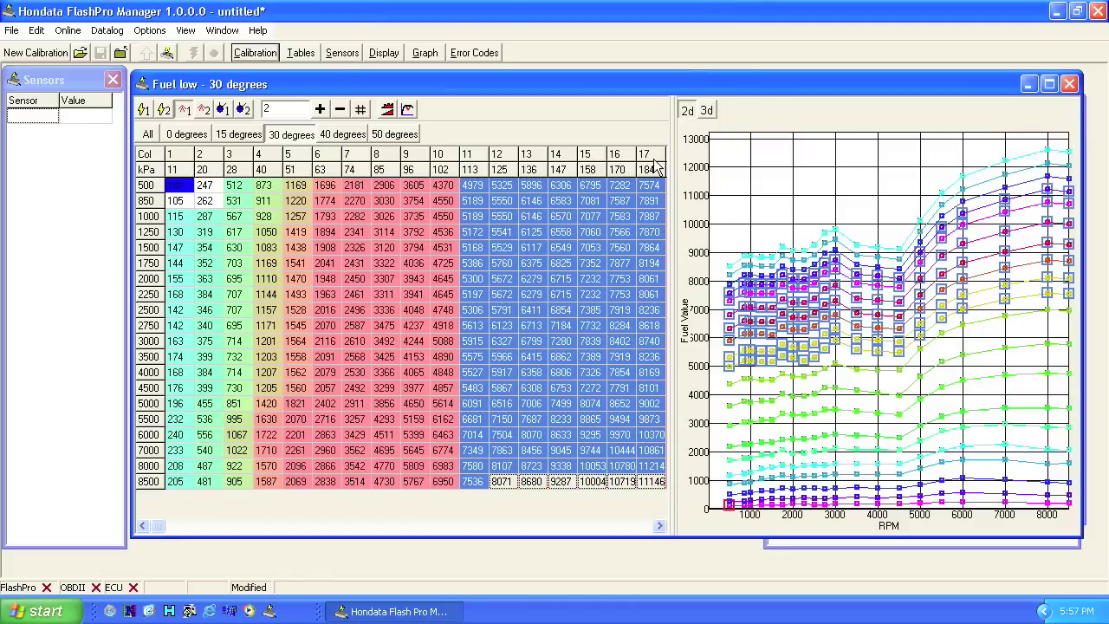
pyautogui.press('+')
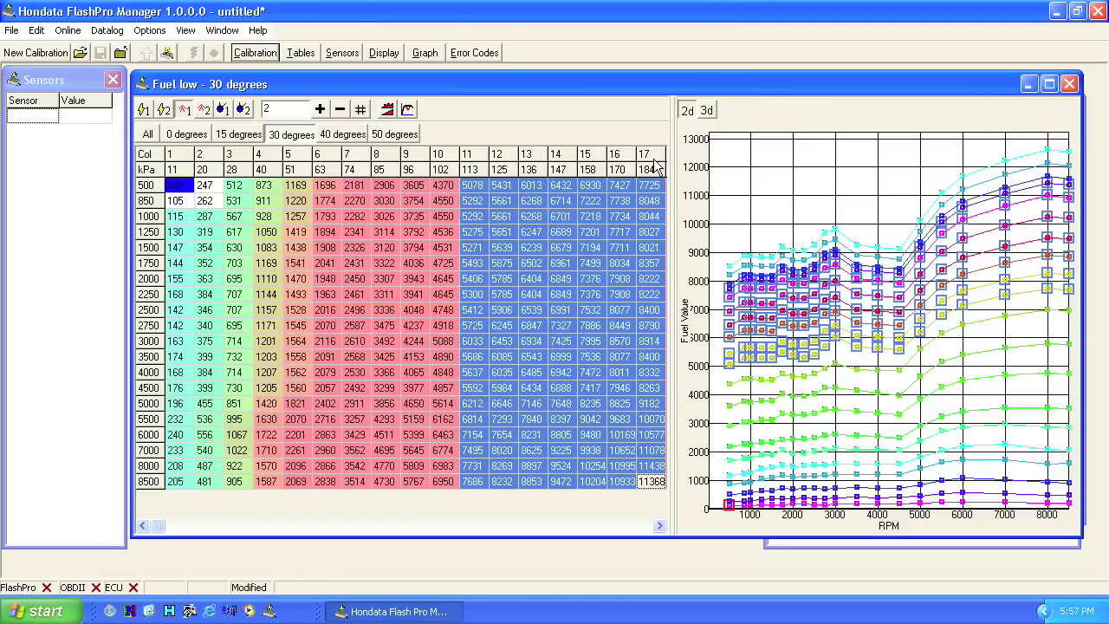
pyautogui.press('-')
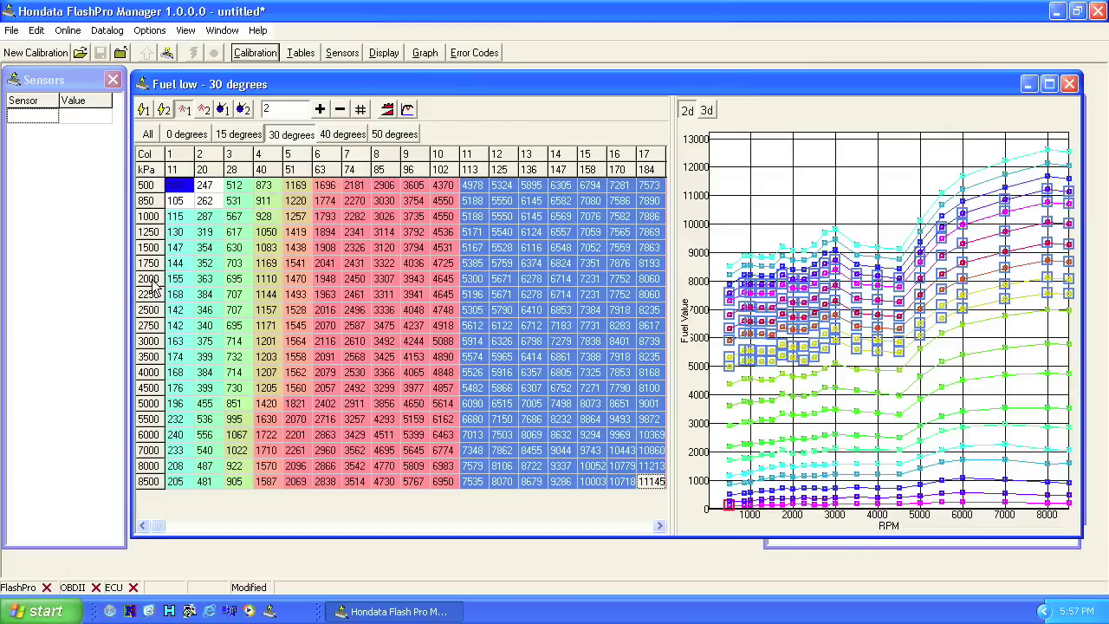
pyautogui.moveTo(155, 289); pyautogui.dragTo(158, 345)
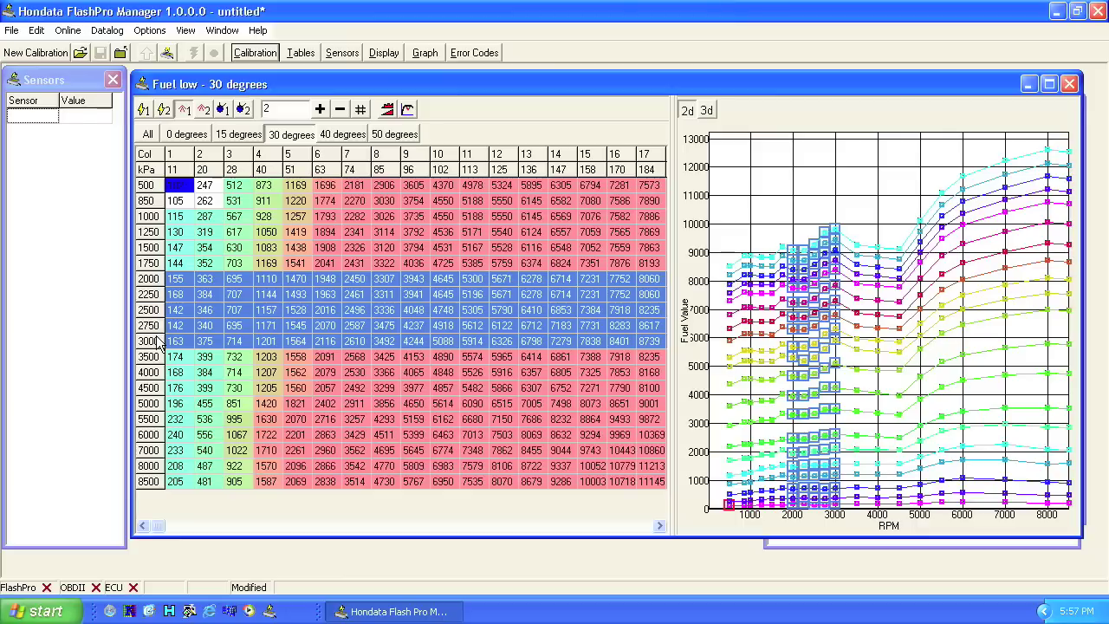
pyautogui.press('-')
pyautogui.press('-')
pyautogui.press('-')
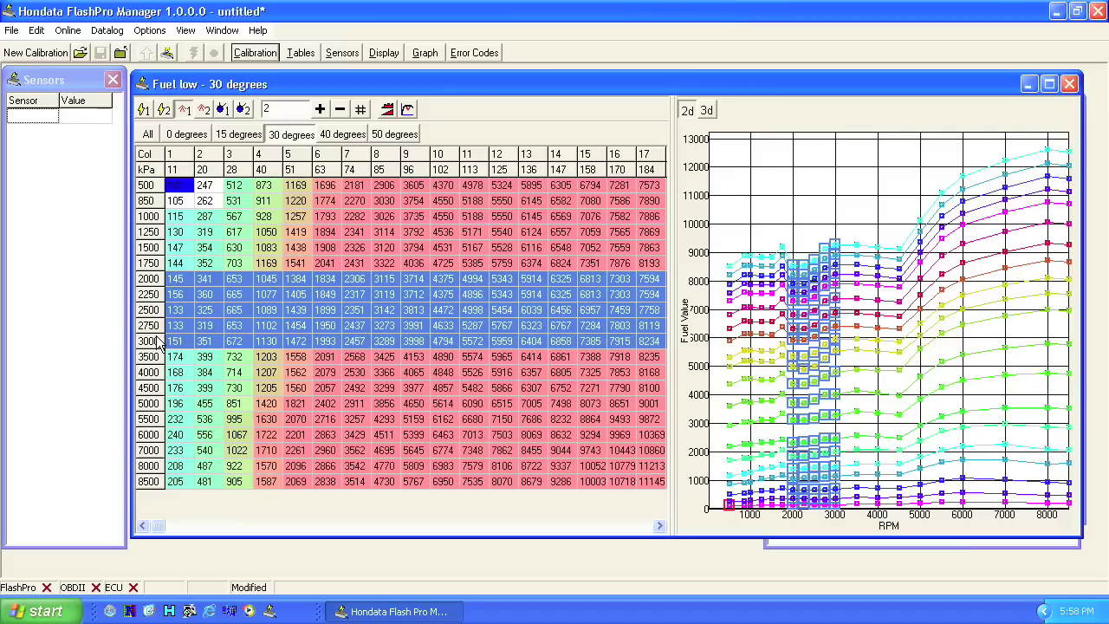
# Copy the whole 30-degree fuel table into the 40-degree fuel table.
pyautogui.hotkey('ctrl', 'a')
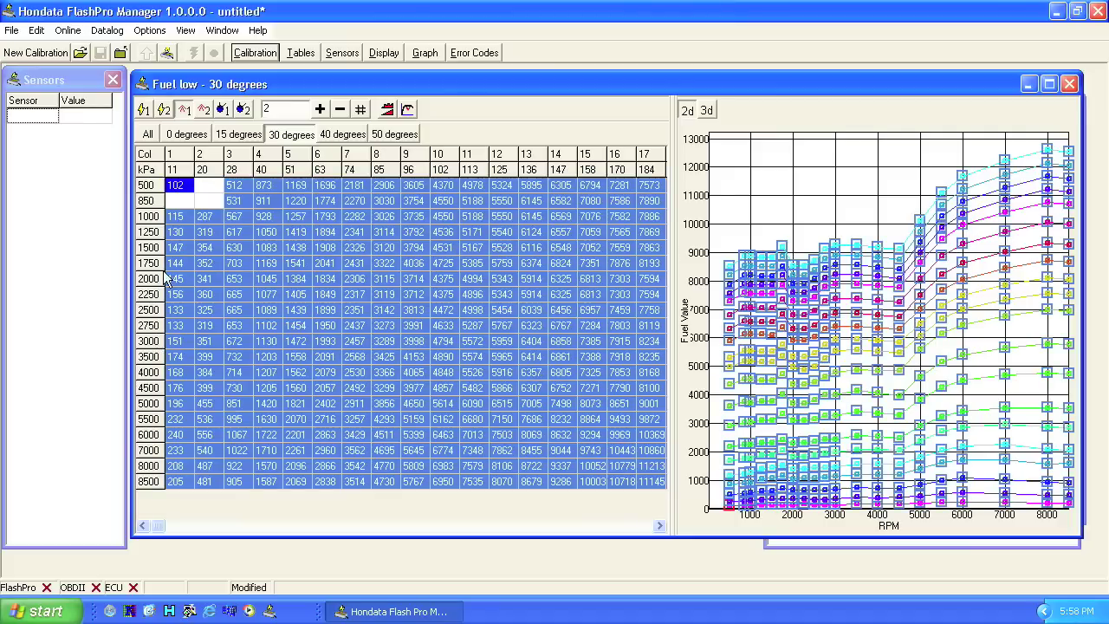
pyautogui.click(350, 139)
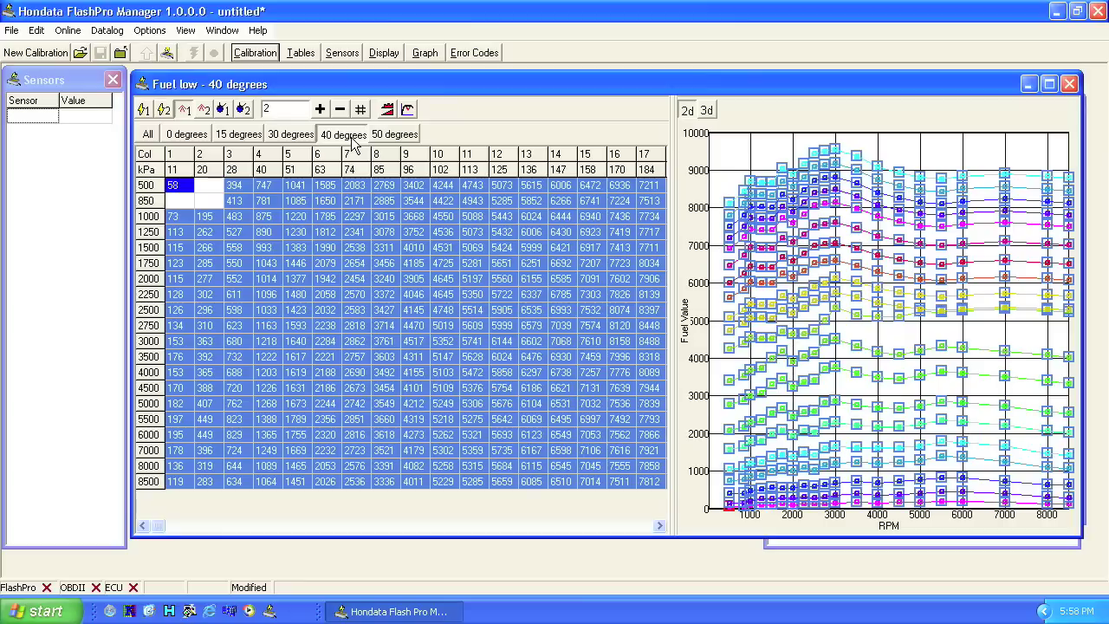
pyautogui.hotkey('ctrl', 'v')
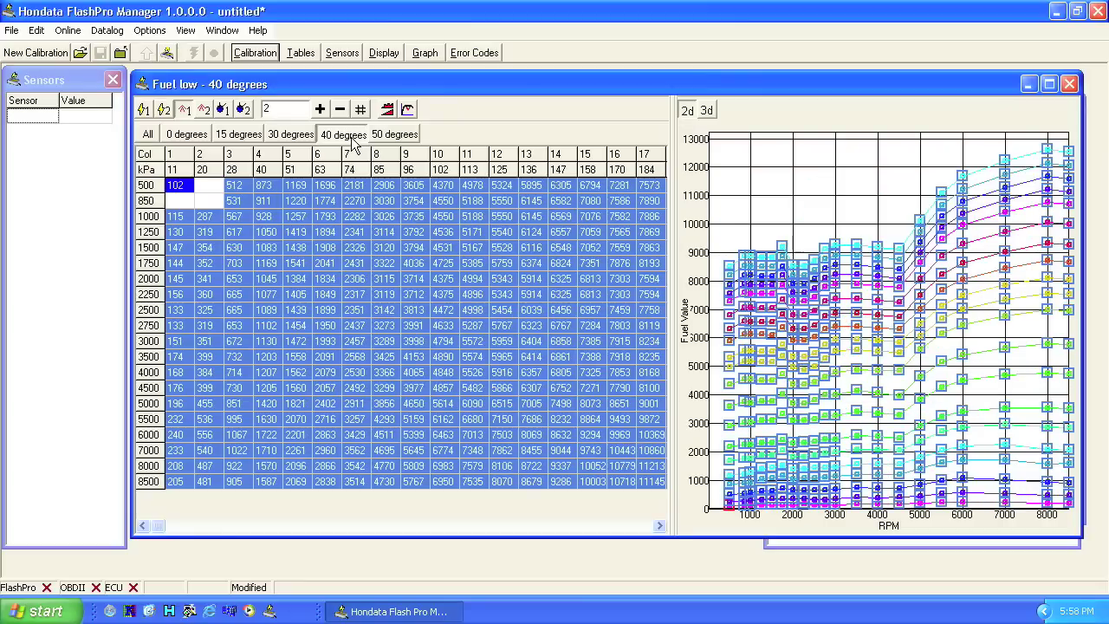
pyautogui.click(224, 110)
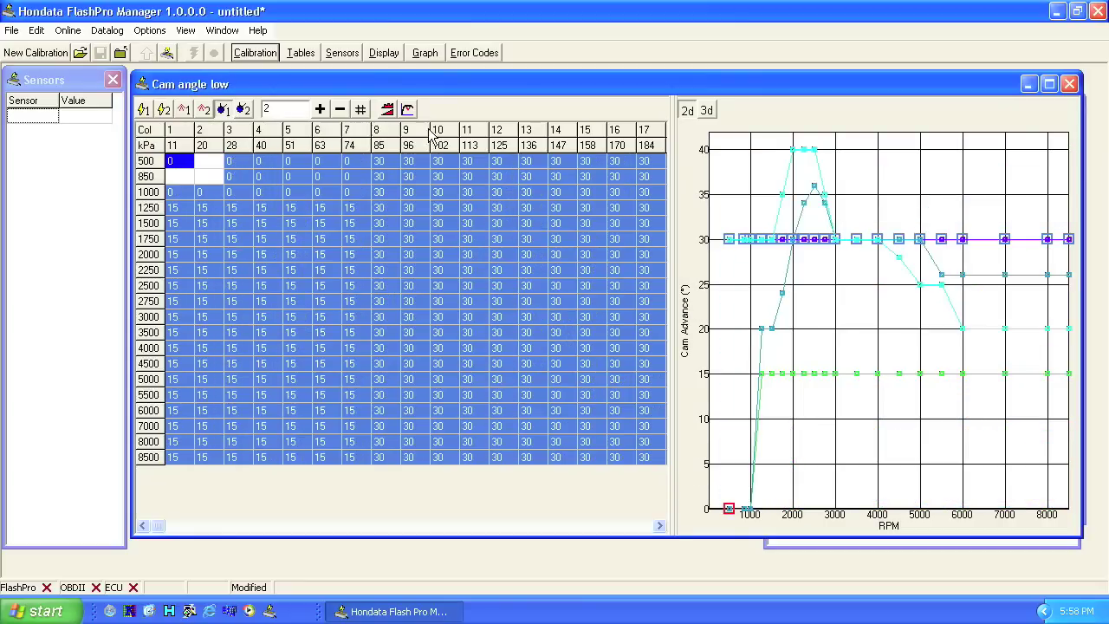
# Set Cam angle low columns 8–17 (85 kPa and up) to 40 in every rpm row.
pyautogui.click(382, 132)
pyautogui.moveTo(438, 136); pyautogui.dragTo(656, 137)
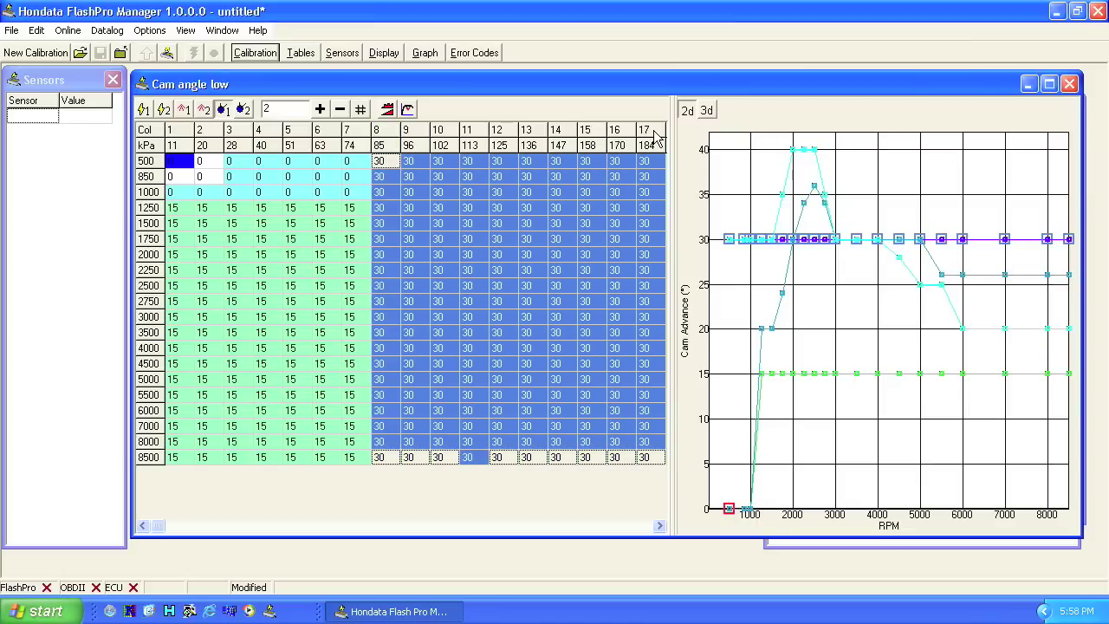
pyautogui.press('Return')
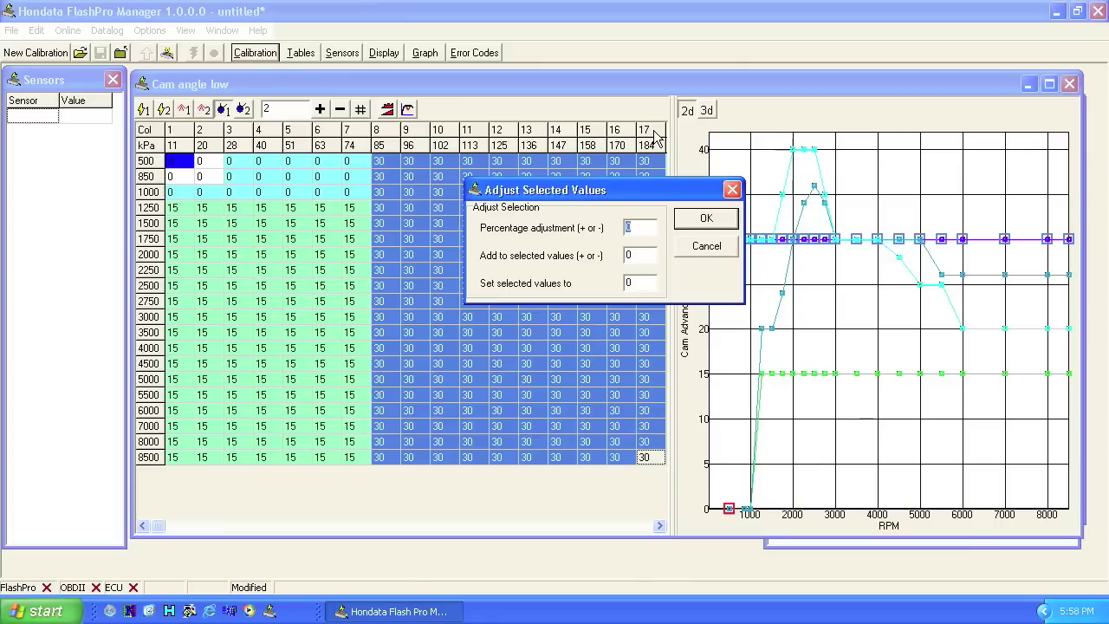
pyautogui.press('Tab')
pyautogui.press('Tab')
pyautogui.write('40')
pyautogui.press('Return')
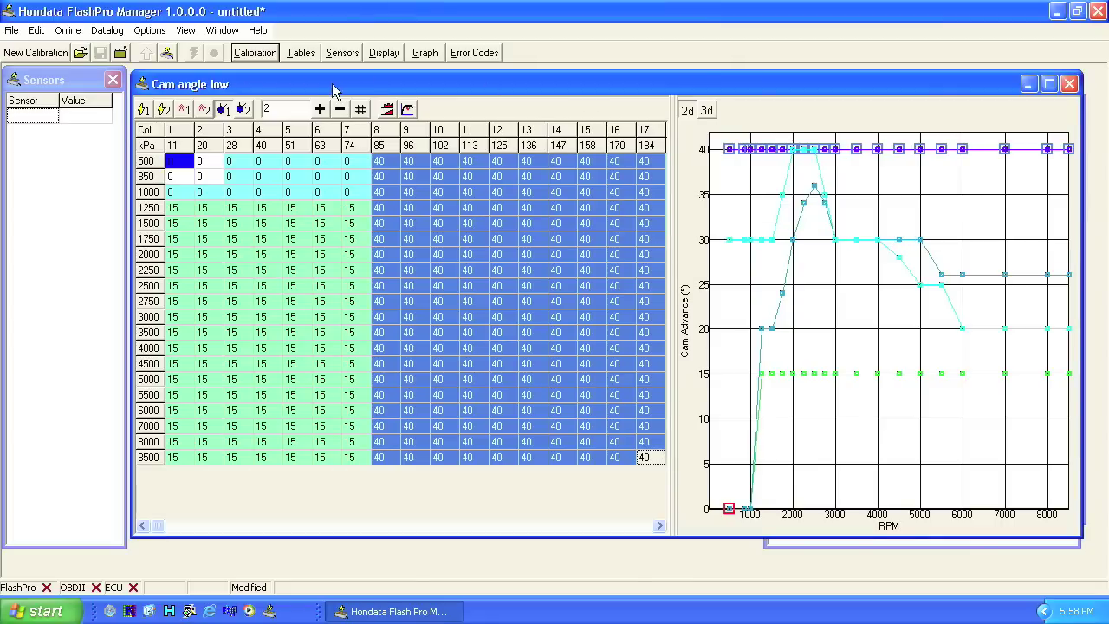
pyautogui.click(184, 111)
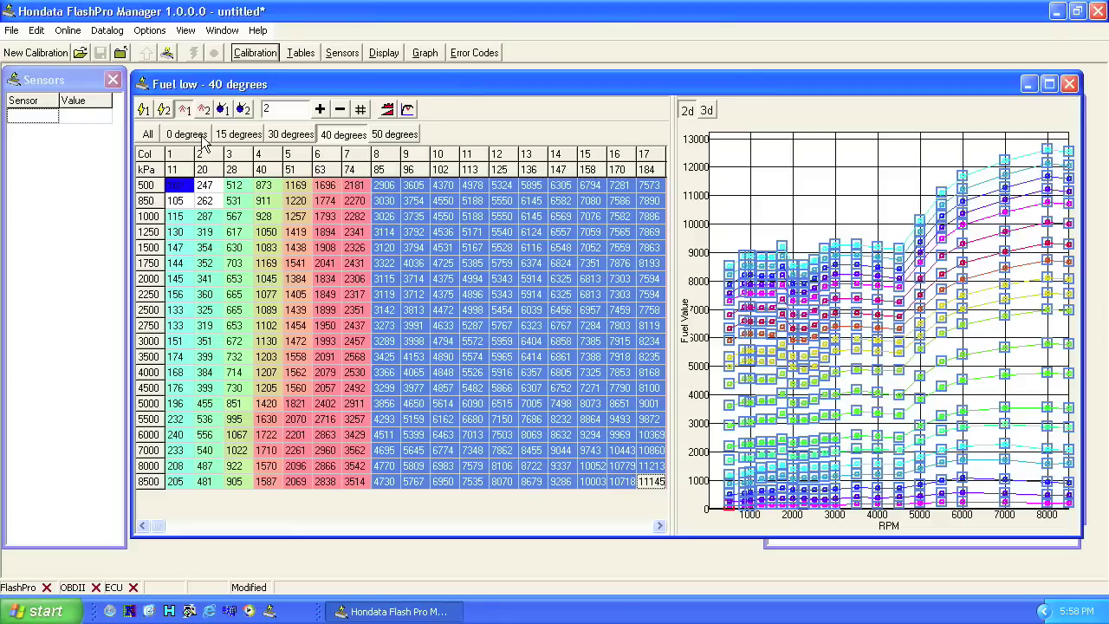
# Step through the 0, 15, 30, 40 and 50-degree Fuel low tables.
pyautogui.click(197, 137)
pyautogui.click(250, 137)
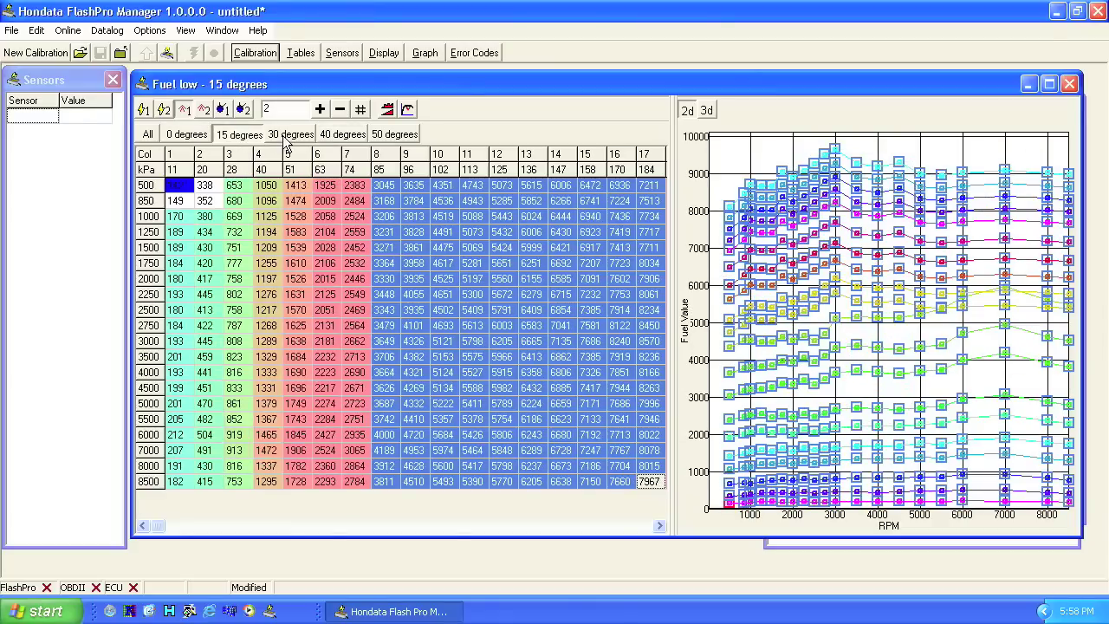
pyautogui.click(292, 137)
pyautogui.click(347, 137)
pyautogui.click(394, 137)
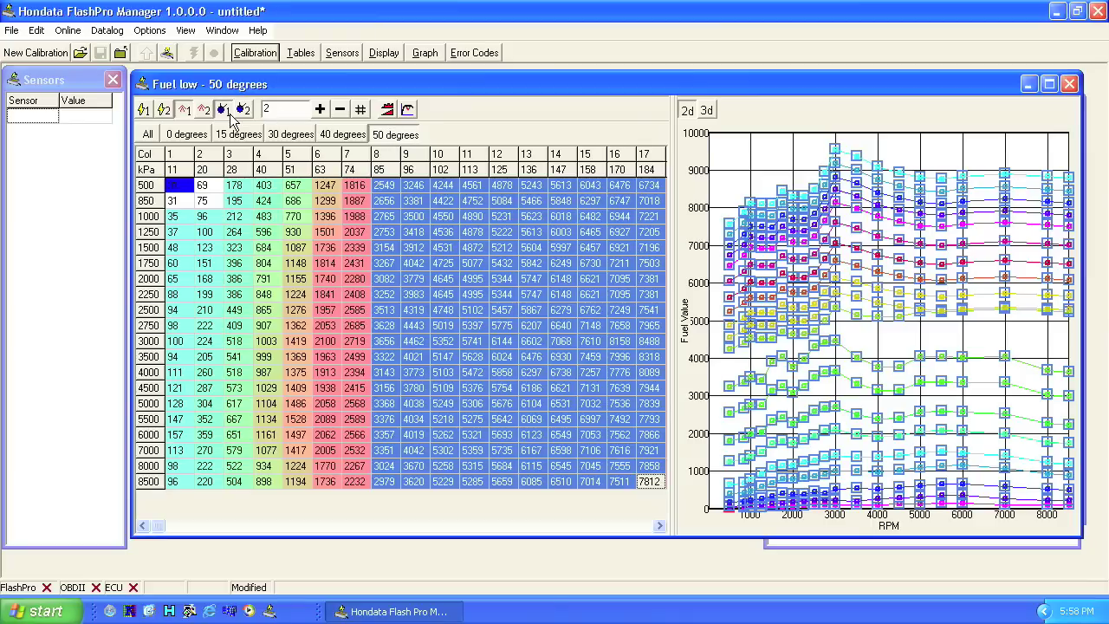
pyautogui.click(222, 108)
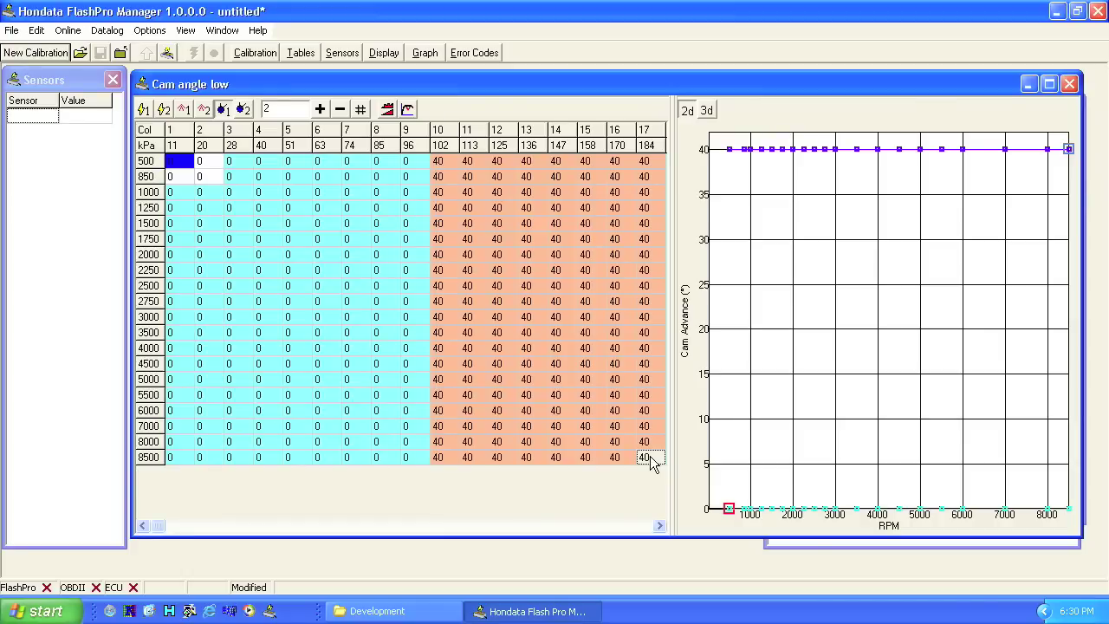
# In columns 10–17, set cam angle to 10 for 5500–8500 rpm and 15 for 3500–5000 rpm.
pyautogui.moveTo(652, 461); pyautogui.dragTo(457, 408)
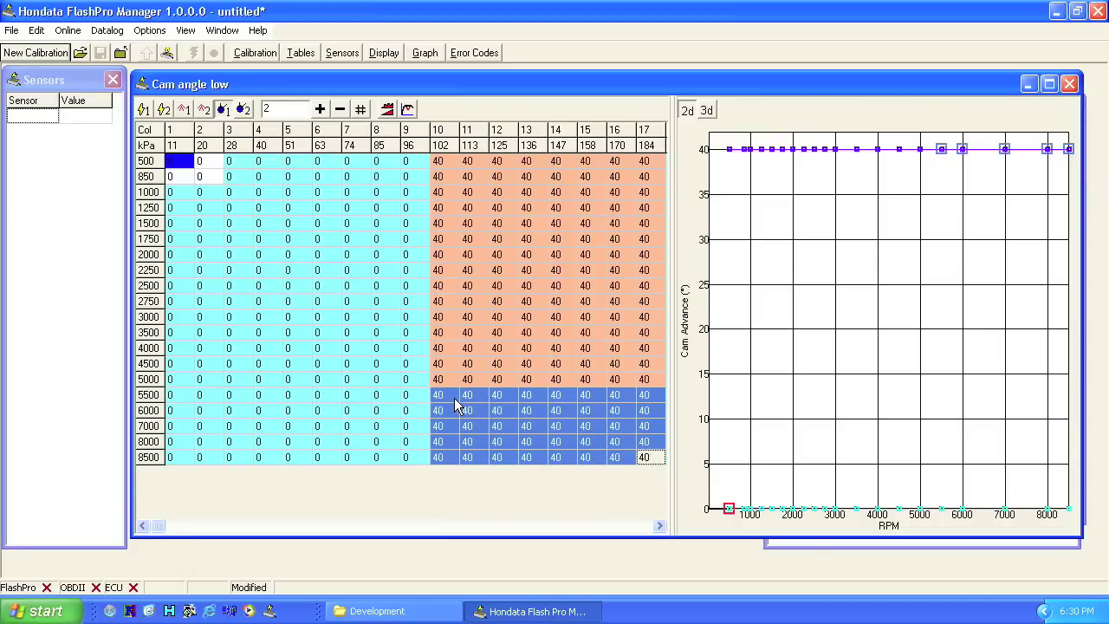
pyautogui.press('=')
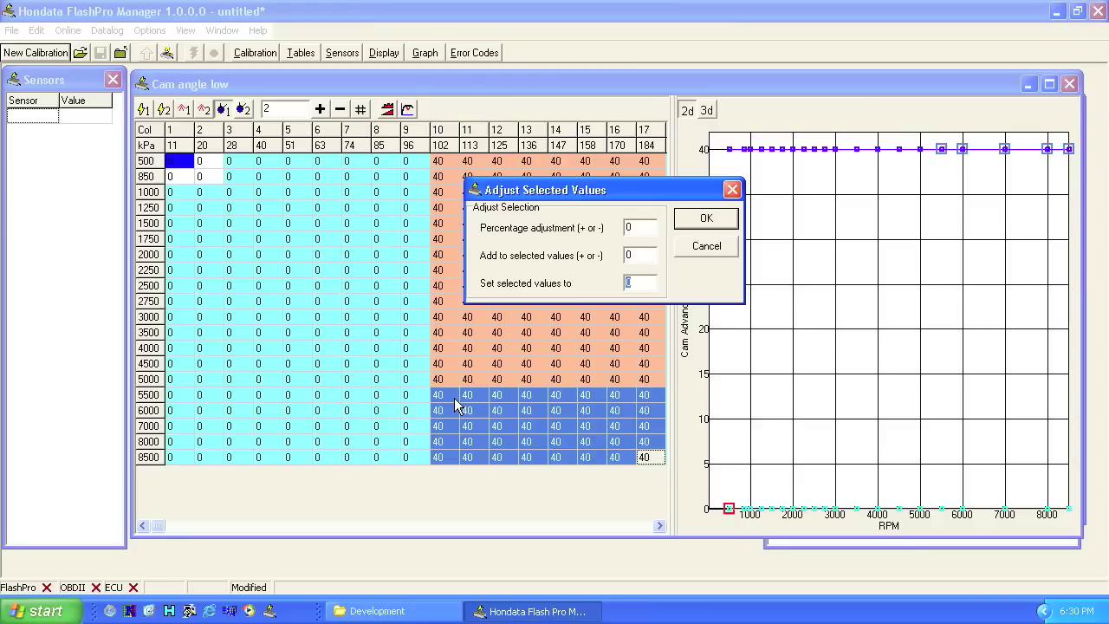
pyautogui.write('10')
pyautogui.press('Return')
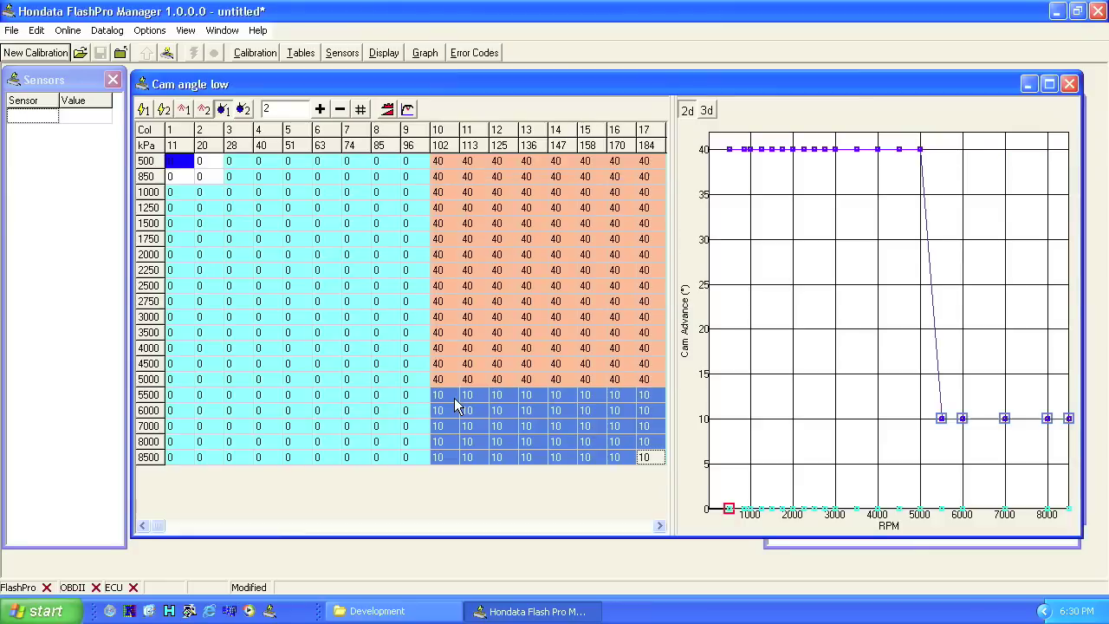
pyautogui.moveTo(646, 382); pyautogui.dragTo(442, 341)
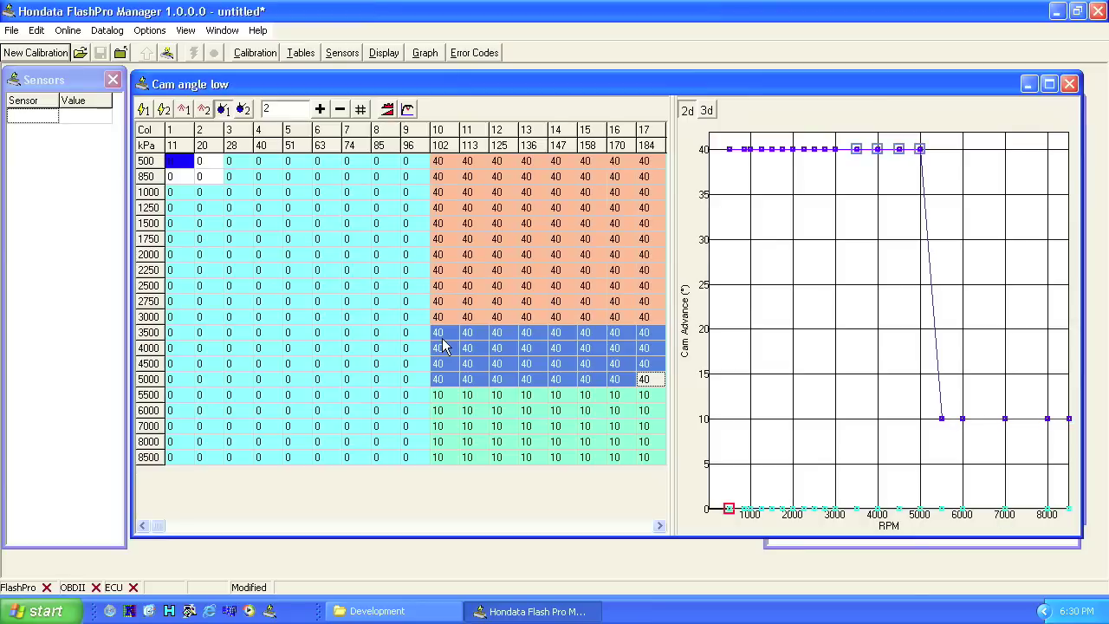
pyautogui.press('Return')
pyautogui.press('Tab')
pyautogui.press('Tab')
pyautogui.write('7')
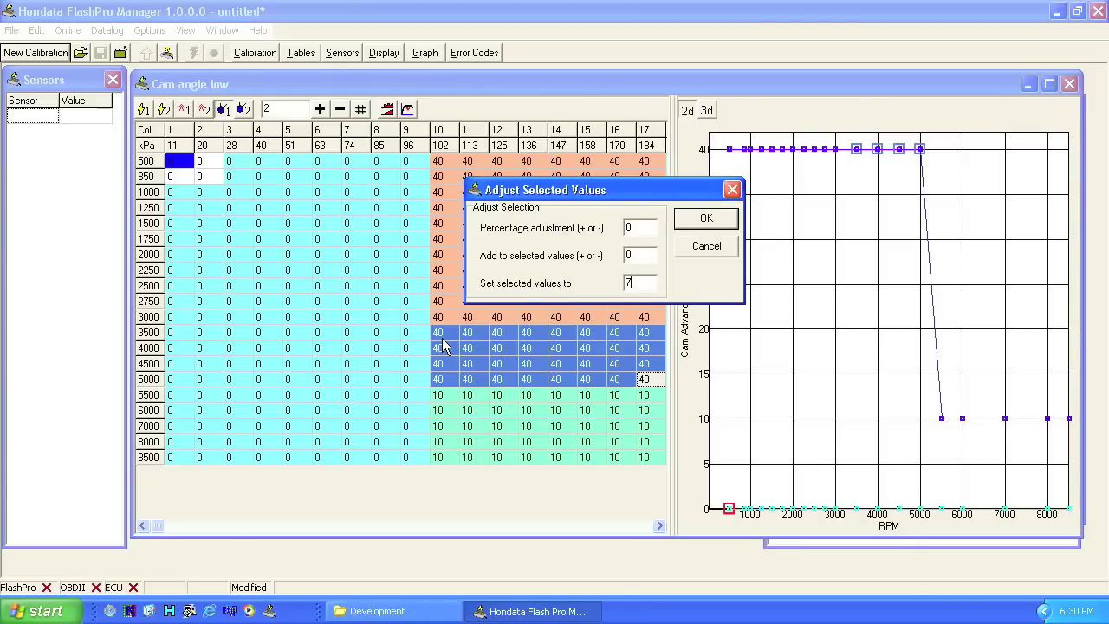
pyautogui.write('5')
pyautogui.press('Return')
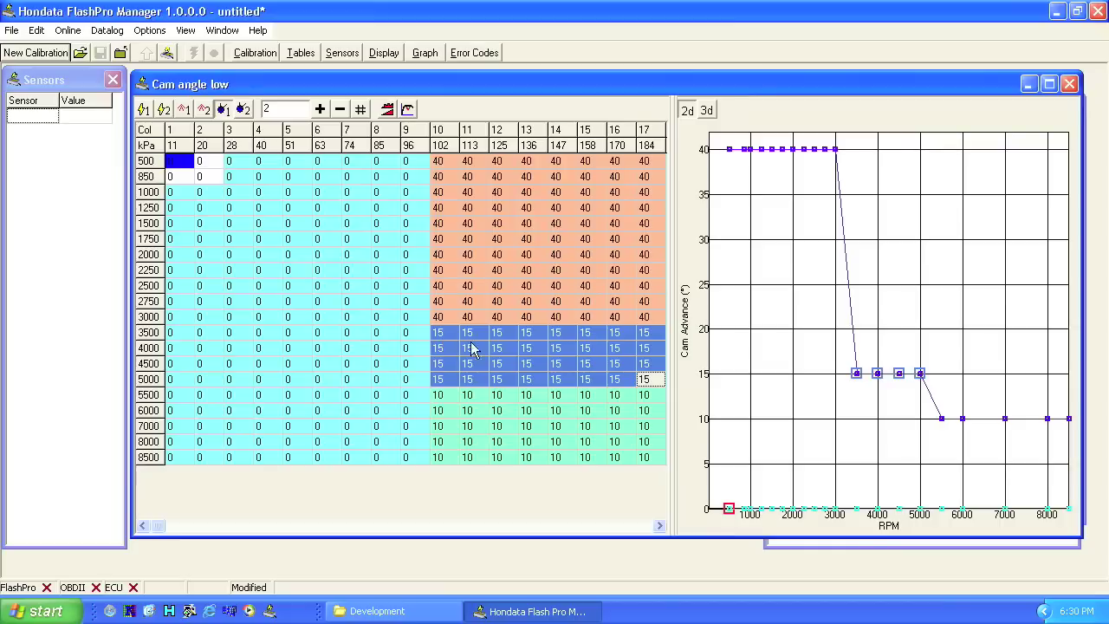
# In columns 10–17, set cam angle to 30 for 2500–3000 rpm and 20 for 500–1750 rpm.
pyautogui.moveTo(652, 321); pyautogui.dragTo(446, 293)
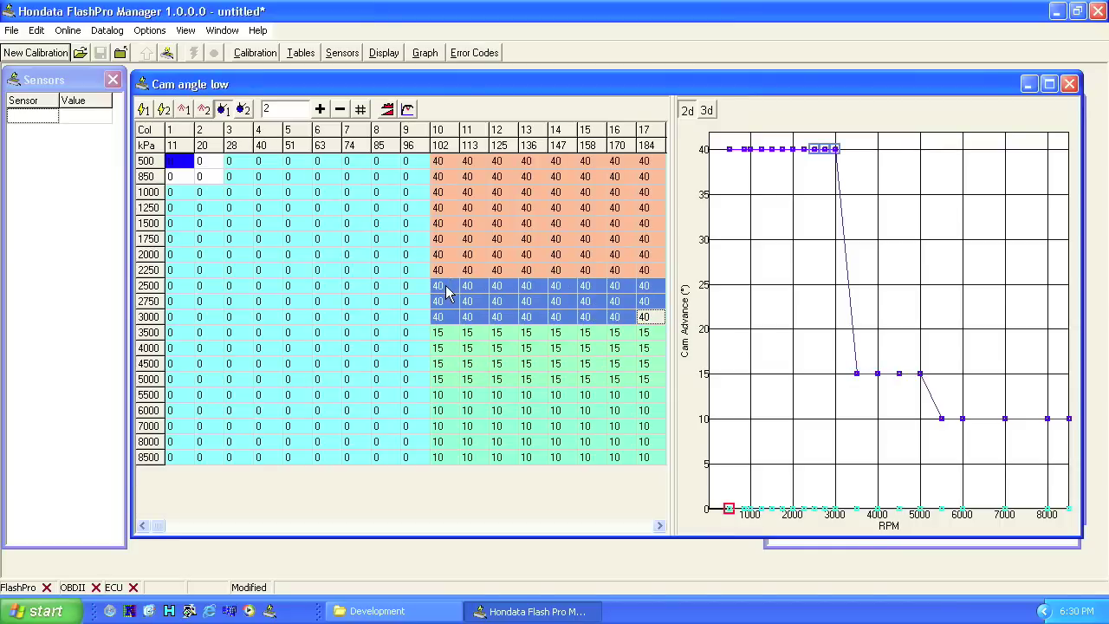
pyautogui.press('Return')
pyautogui.press('Tab')
pyautogui.press('Tab')
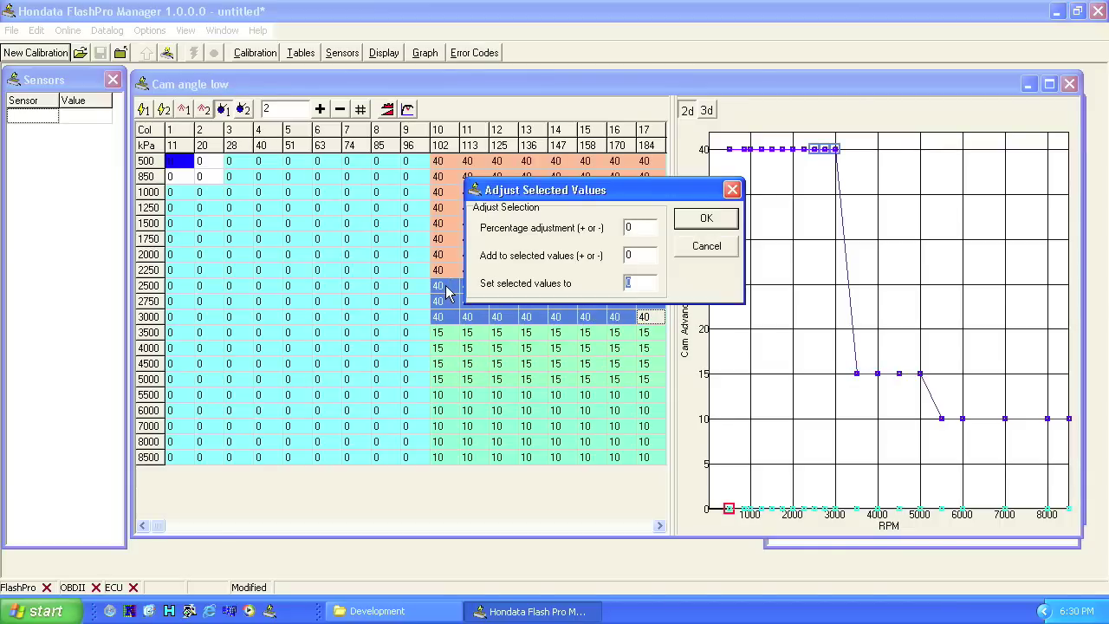
pyautogui.press('Return')
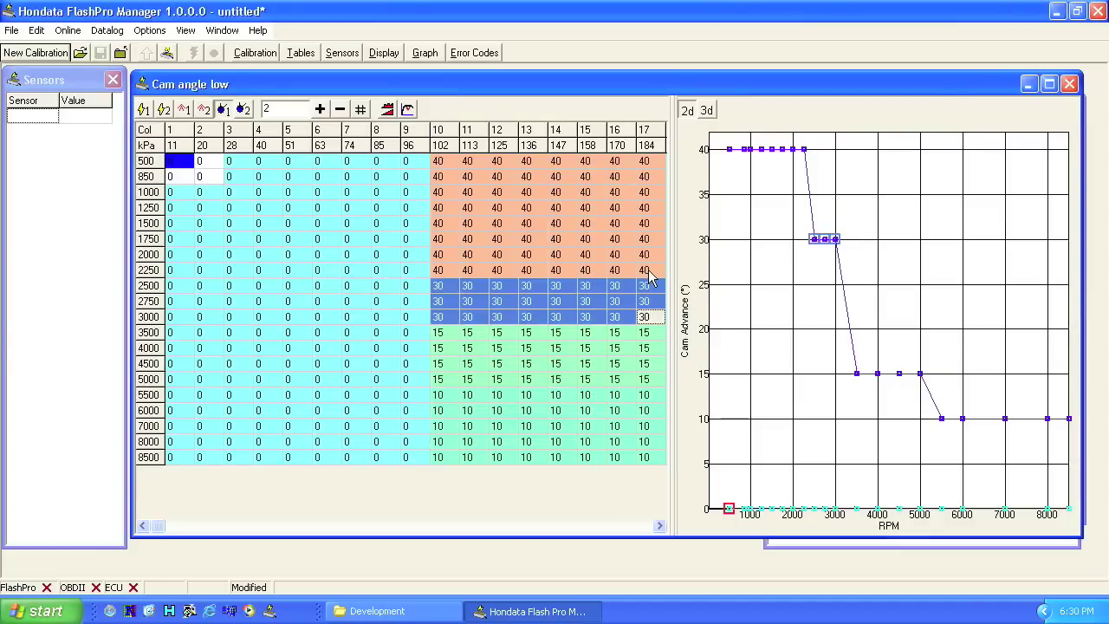
pyautogui.moveTo(650, 270); pyautogui.dragTo(450, 258)
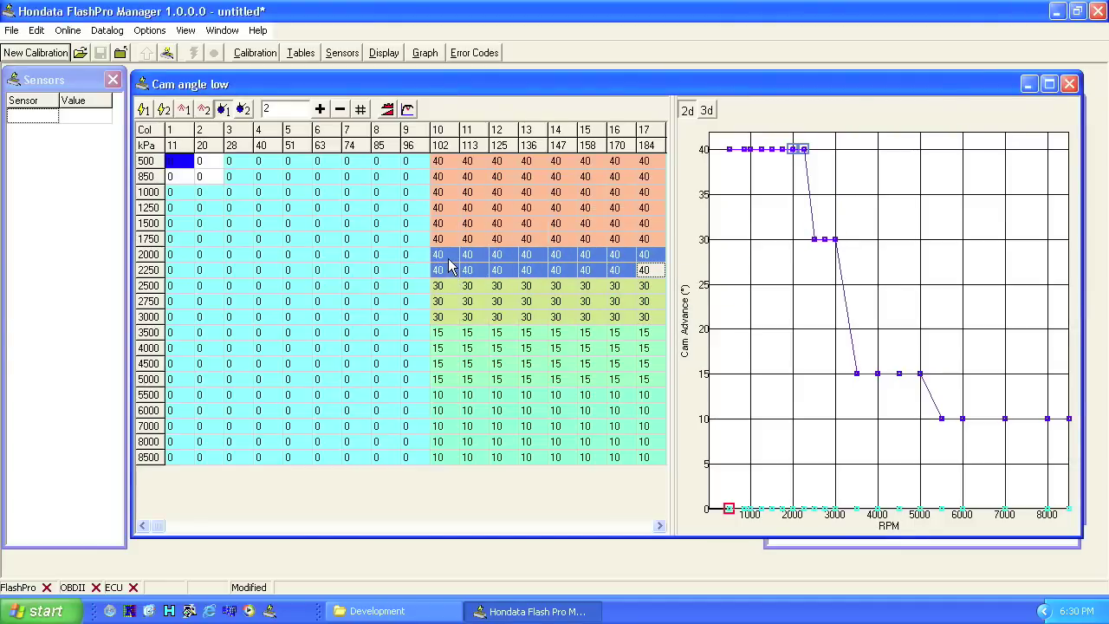
pyautogui.moveTo(648, 240); pyautogui.dragTo(439, 168)
pyautogui.press('Return')
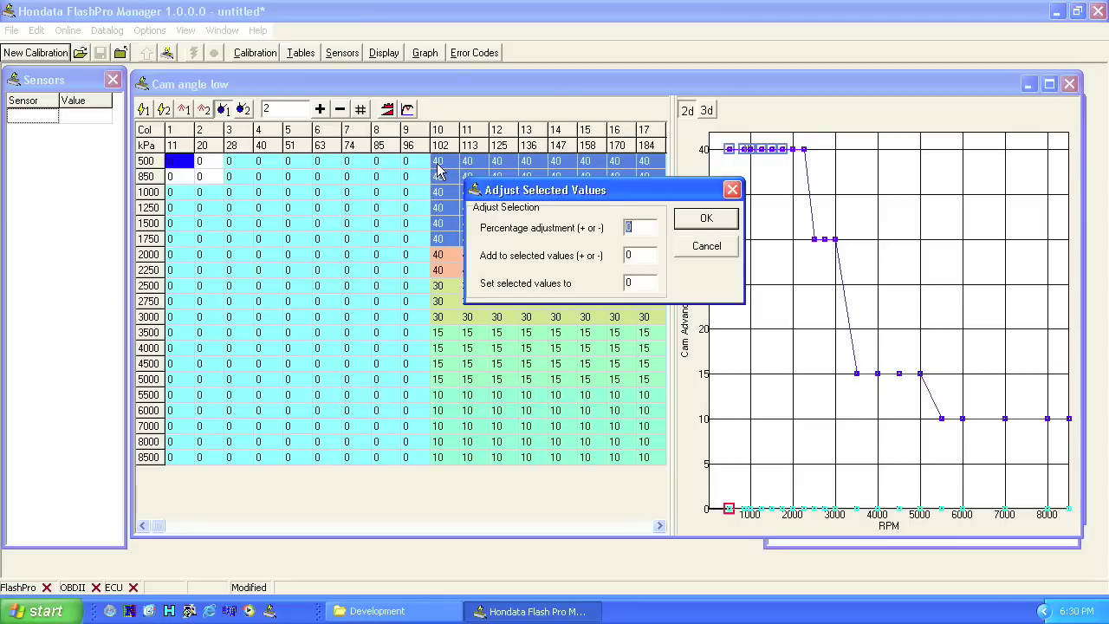
pyautogui.press('Tab')
pyautogui.press('Tab')
pyautogui.write('20')
pyautogui.press('Return')
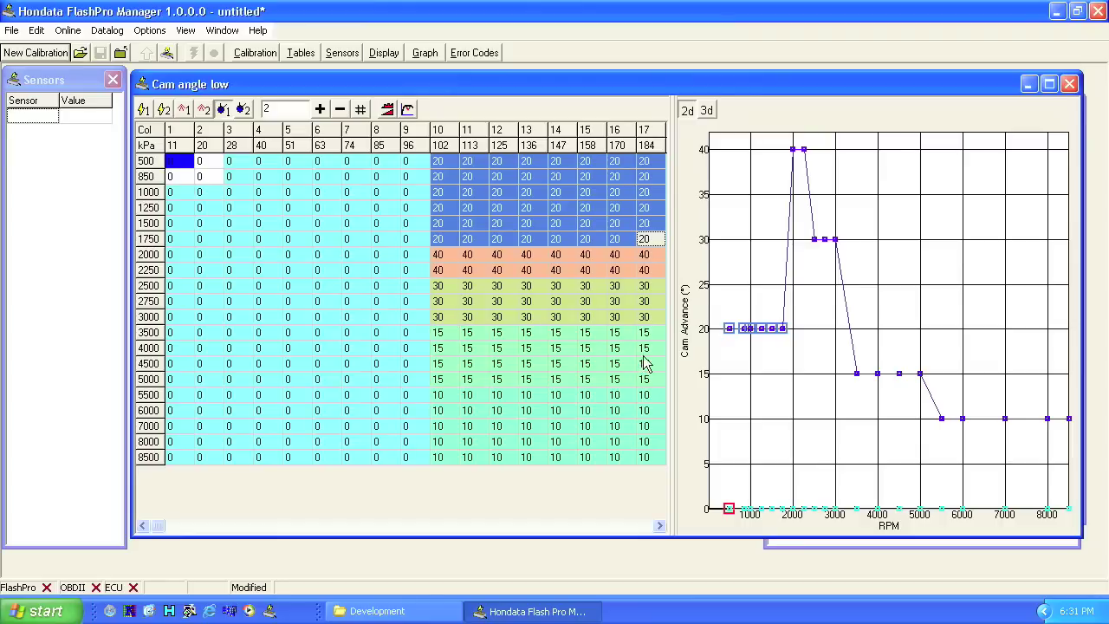
# Reshape the low-rpm rows: 3000 rpm to 24°, 2500 to 34°, 2000 to 36°, 1750 to 28°.
pyautogui.moveTo(646, 318); pyautogui.dragTo(455, 328)
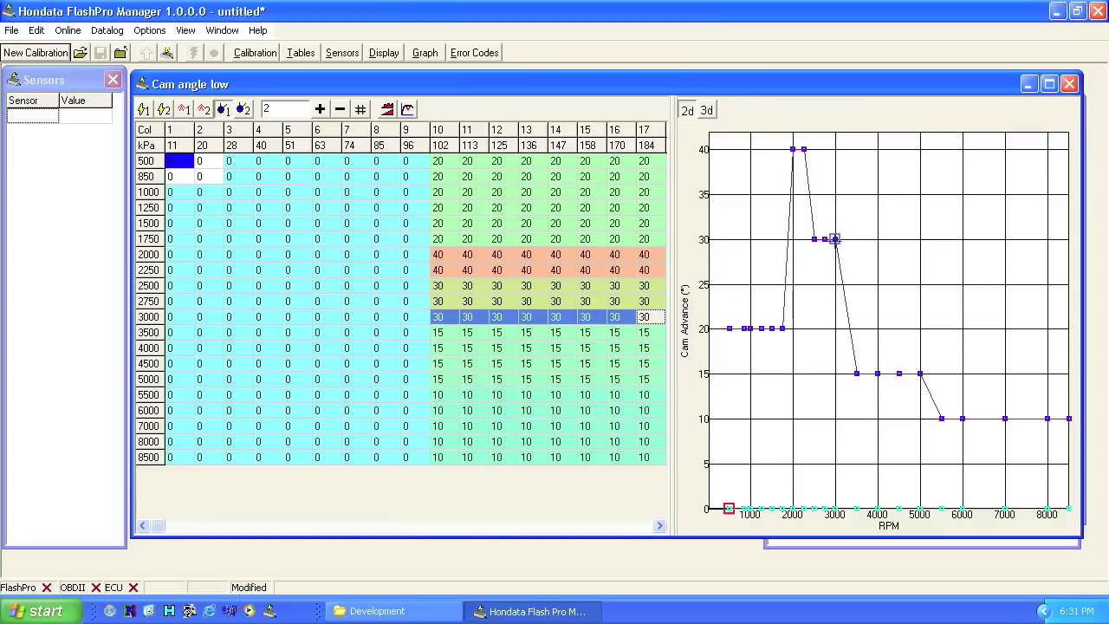
pyautogui.moveTo(835, 239); pyautogui.dragTo(835, 293)
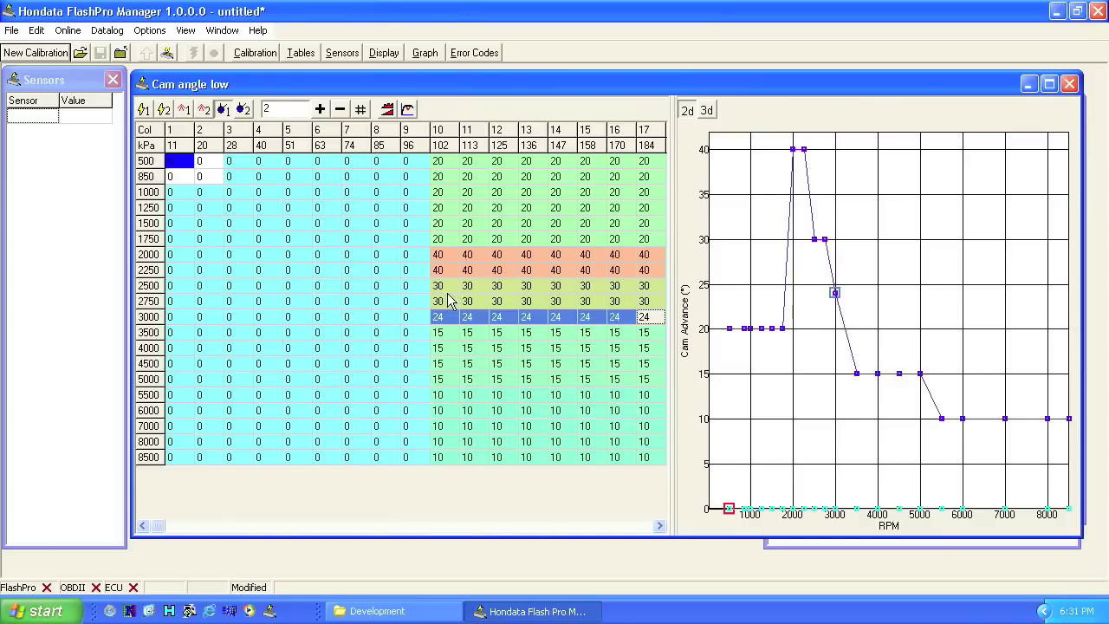
pyautogui.moveTo(442, 288); pyautogui.dragTo(642, 293)
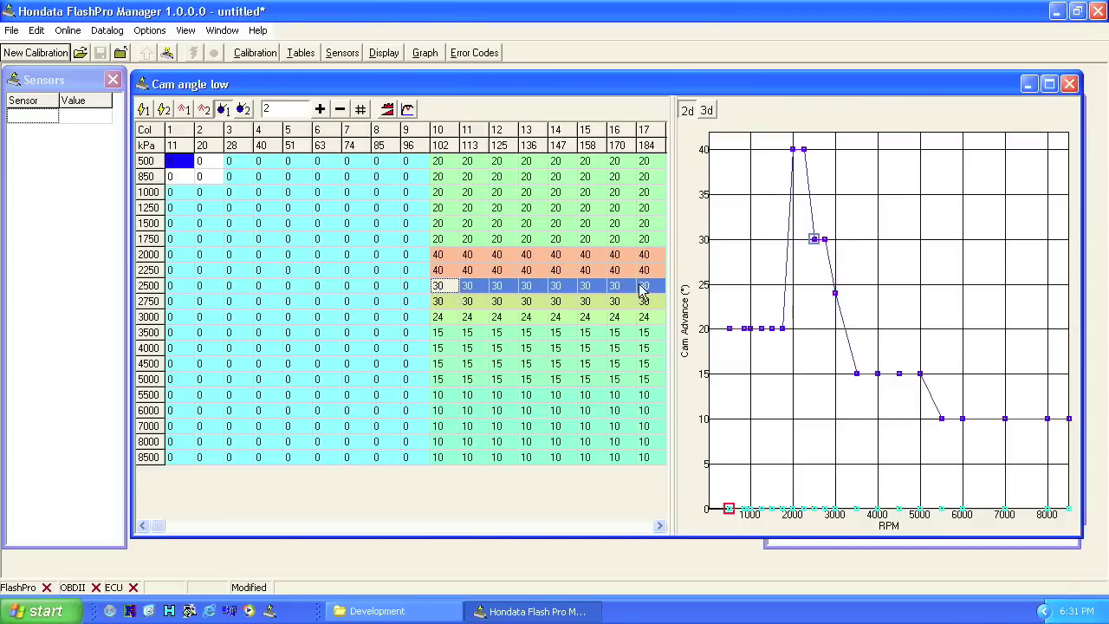
pyautogui.press('+')
pyautogui.press('+')
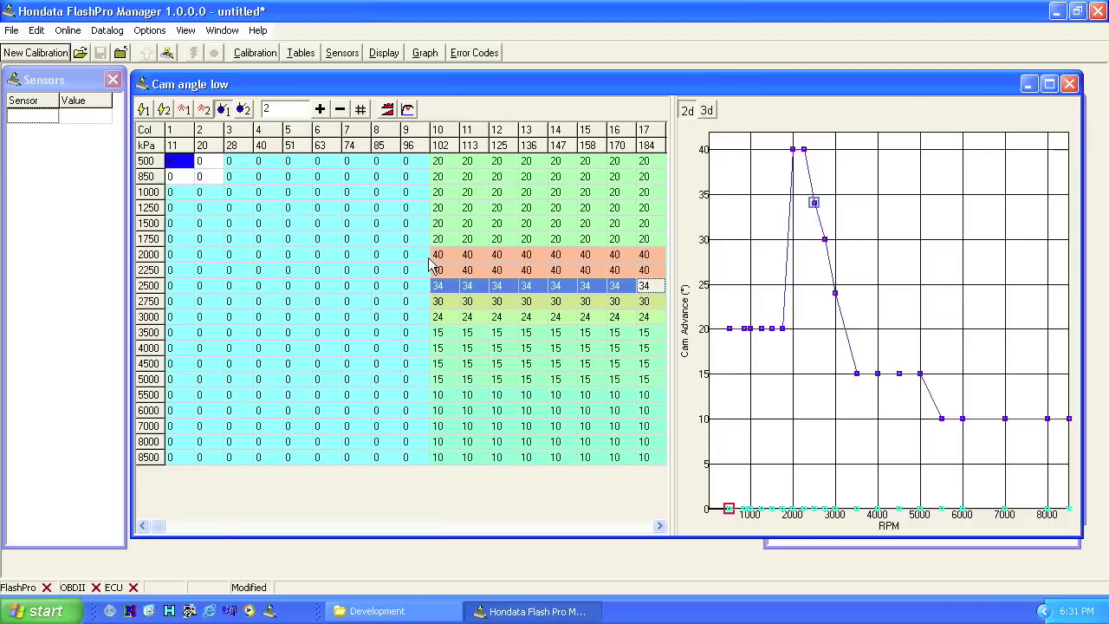
pyautogui.moveTo(424, 255); pyautogui.dragTo(452, 265)
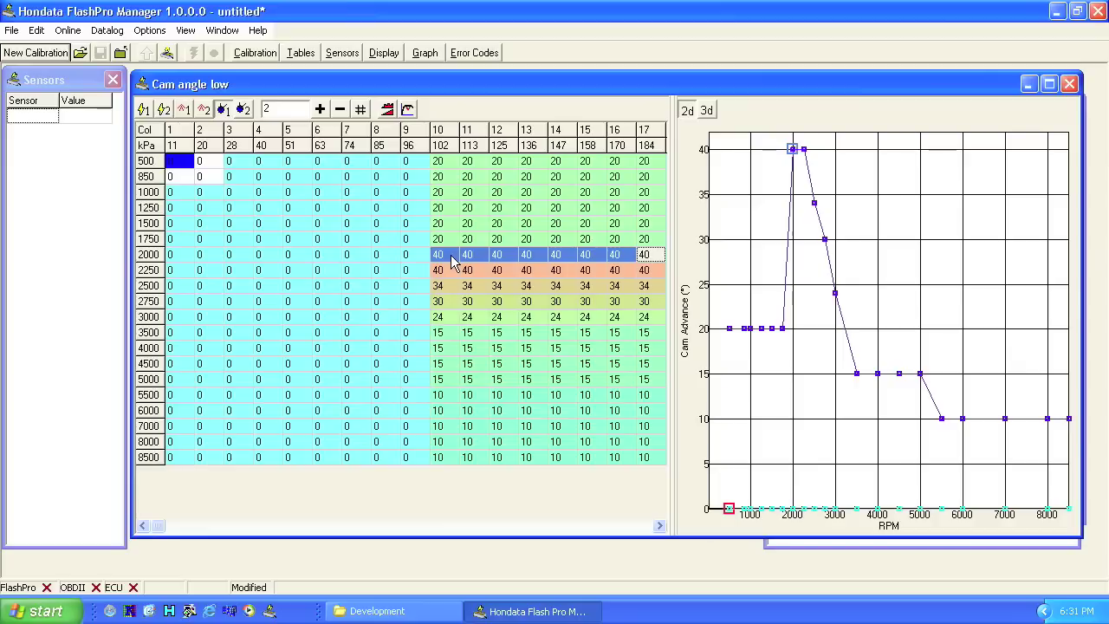
pyautogui.press('-')
pyautogui.press('-')
pyautogui.moveTo(449, 240); pyautogui.dragTo(652, 244)
pyautogui.press('-')
pyautogui.press('-')
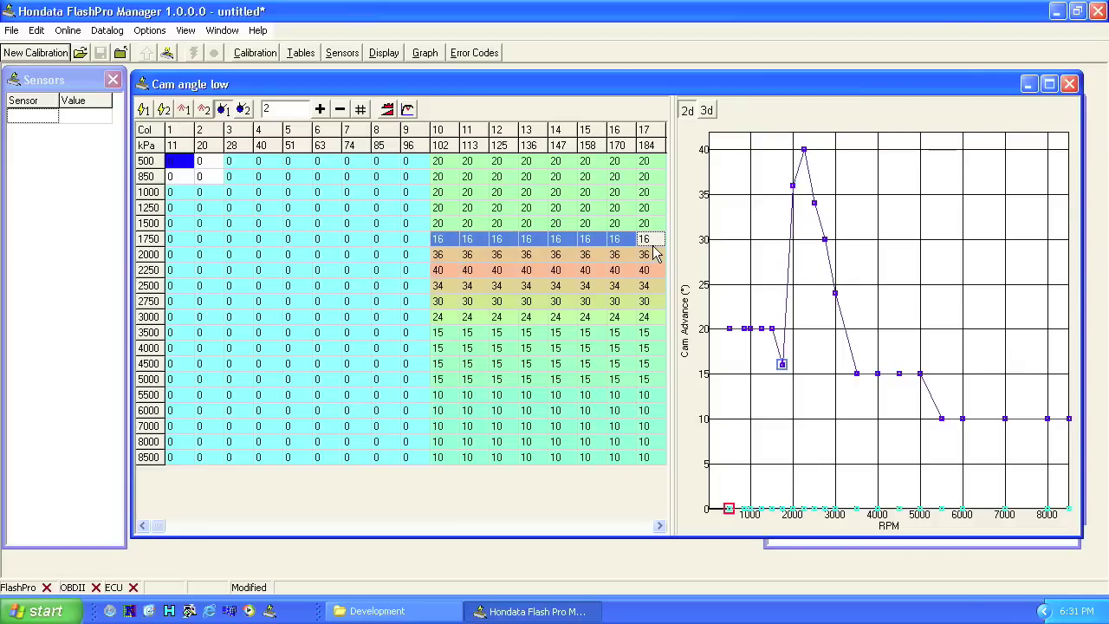
pyautogui.press('+')
pyautogui.press('+')
pyautogui.press('+')
pyautogui.press('+')
pyautogui.press('+')
pyautogui.press('+')
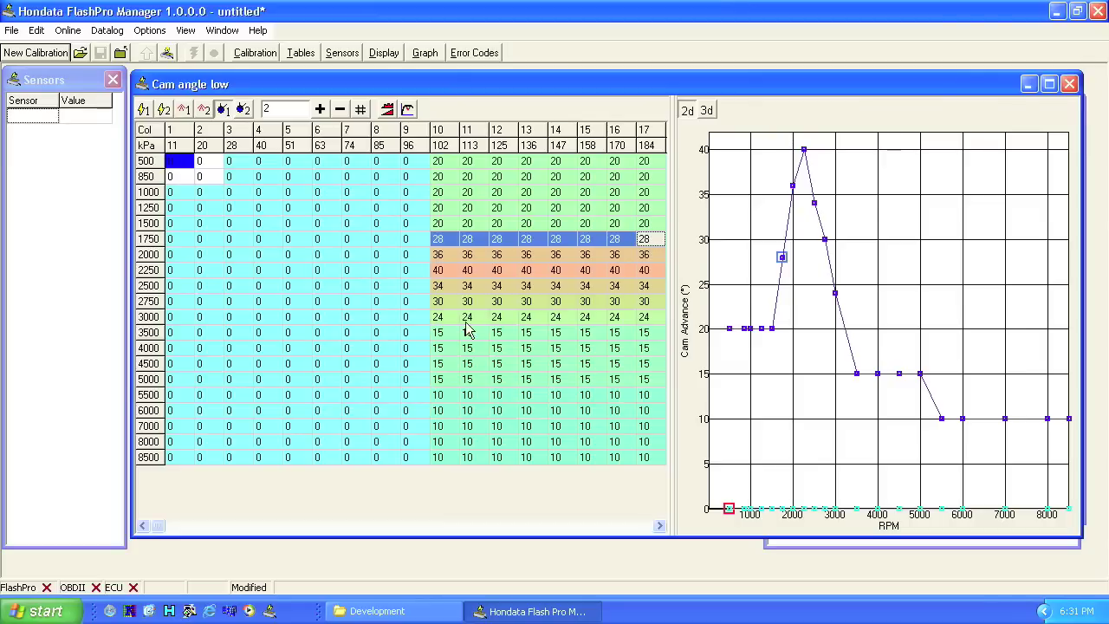
# Adjust the remaining rows: 3500 rpm to 19°, 4000 to 17°, 5000 to 13°, and the 2250 peak to 36°.
pyautogui.moveTo(446, 332); pyautogui.dragTo(641, 339)
pyautogui.press('+')
pyautogui.press('+')
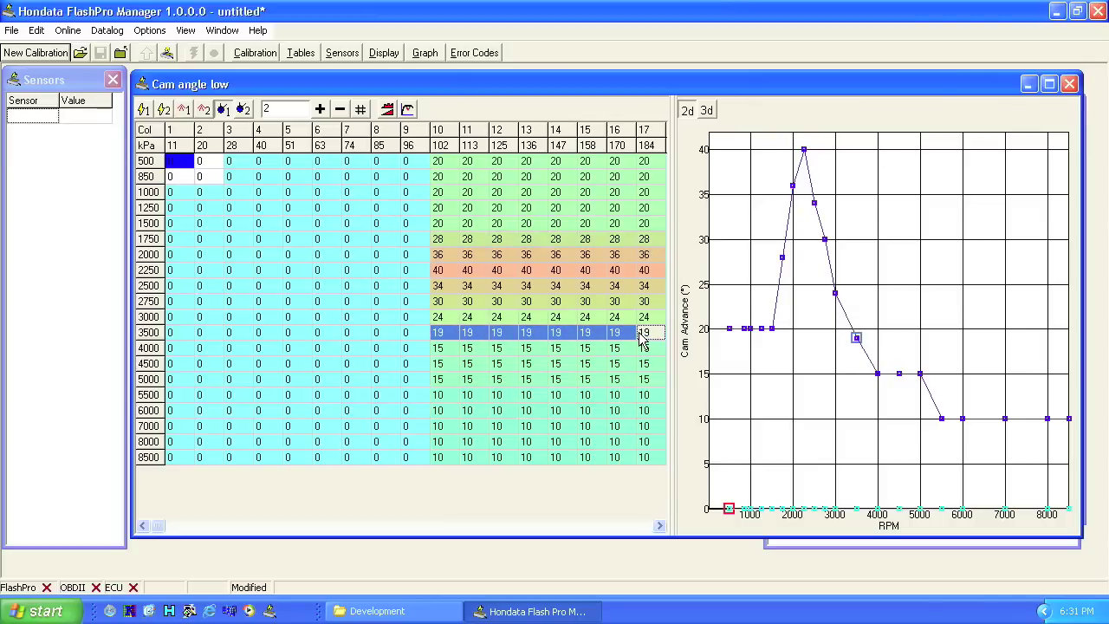
pyautogui.moveTo(445, 349); pyautogui.dragTo(641, 351)
pyautogui.press('+')
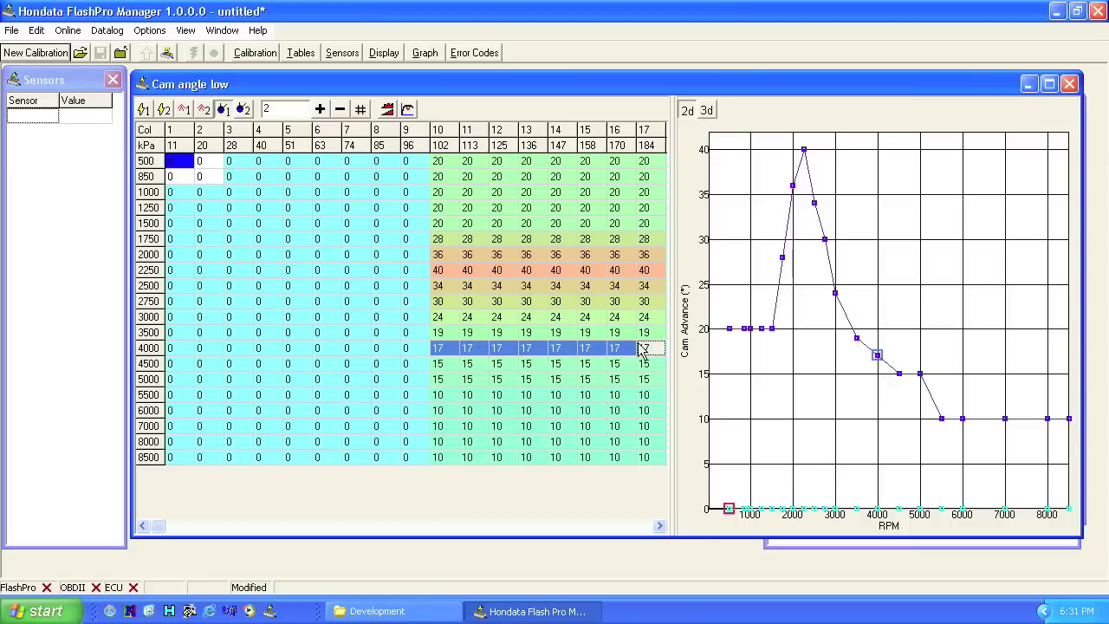
pyautogui.moveTo(442, 378); pyautogui.dragTo(642, 386)
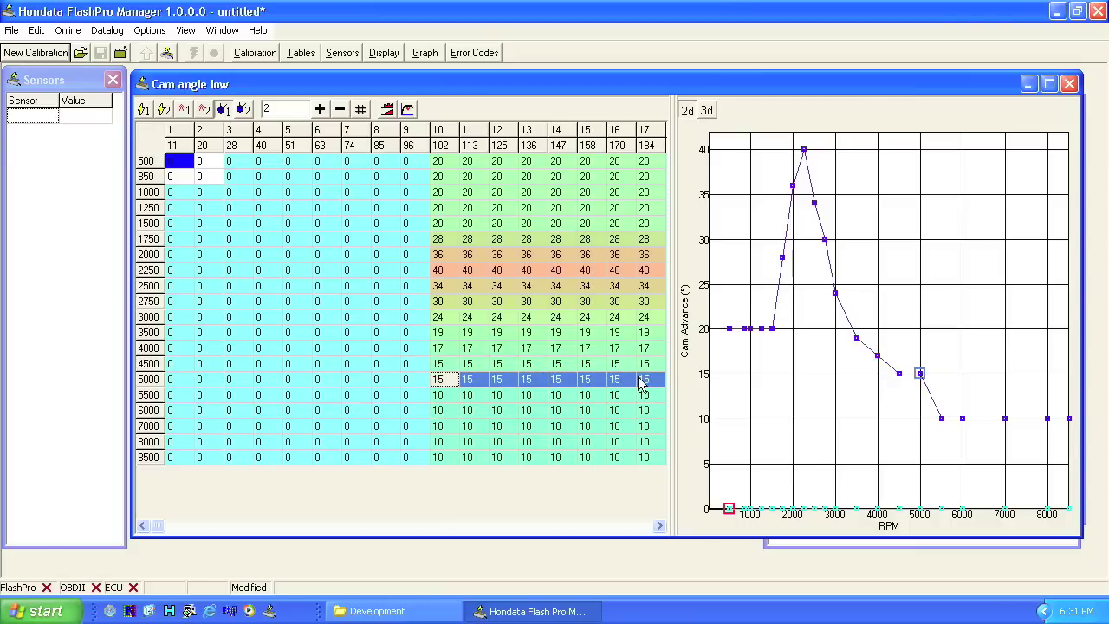
pyautogui.press('-')
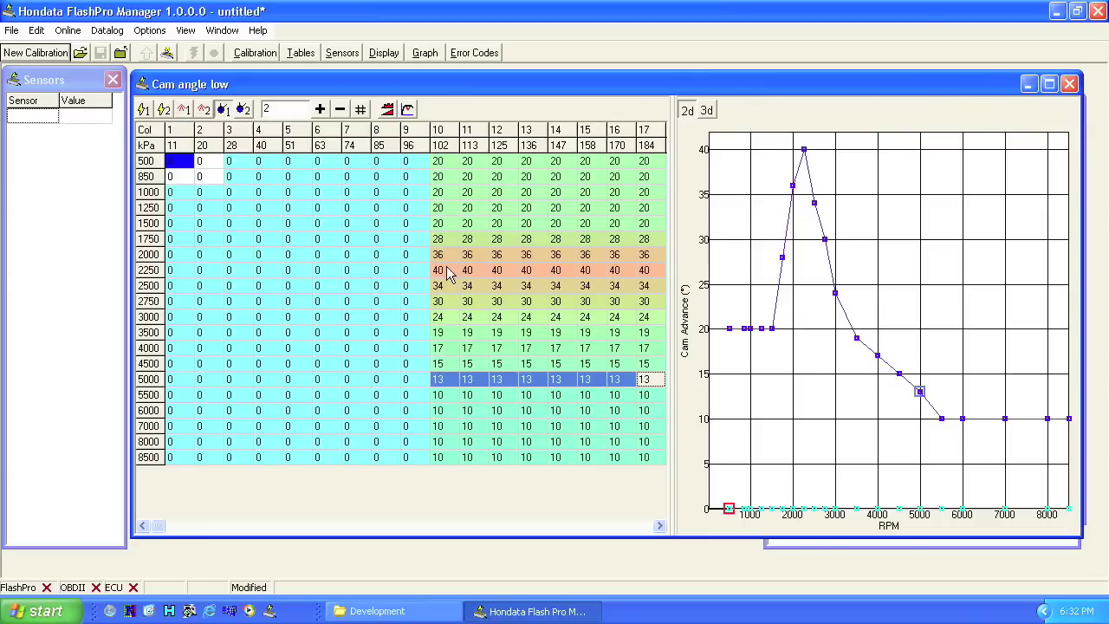
pyautogui.moveTo(446, 272); pyautogui.dragTo(643, 274)
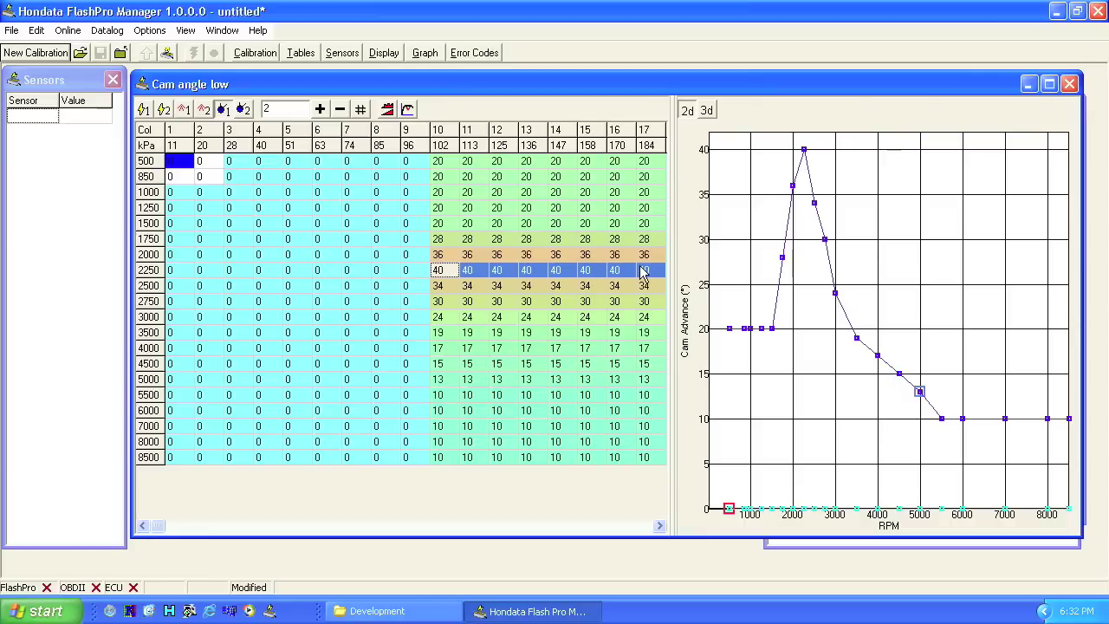
pyautogui.press('-')
pyautogui.press('-')
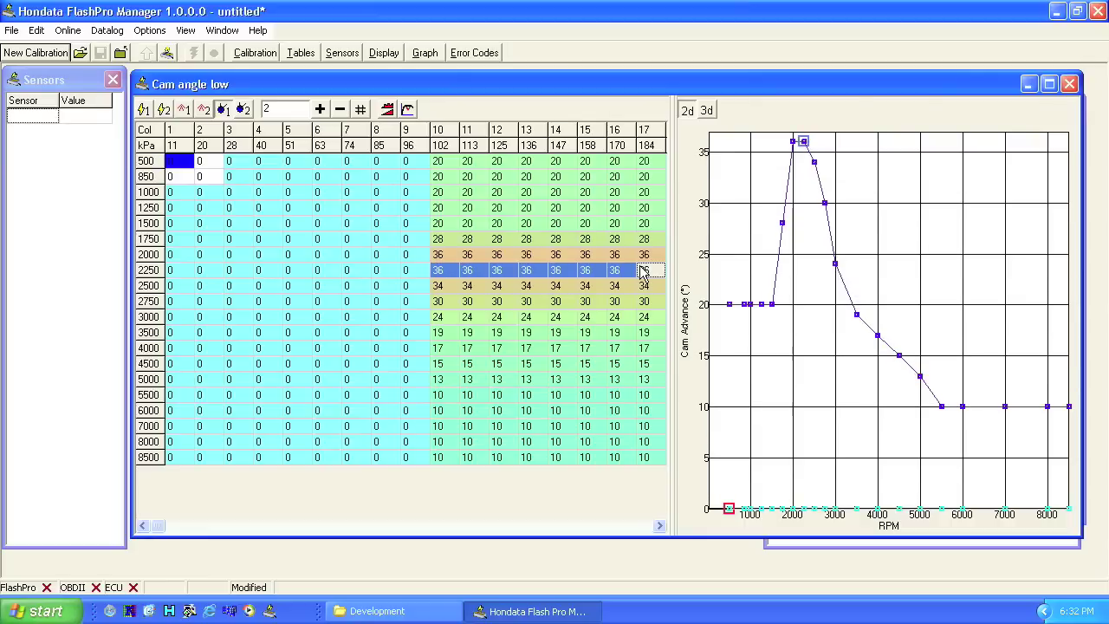
pyautogui.moveTo(446, 255); pyautogui.dragTo(646, 264)
pyautogui.press('-')
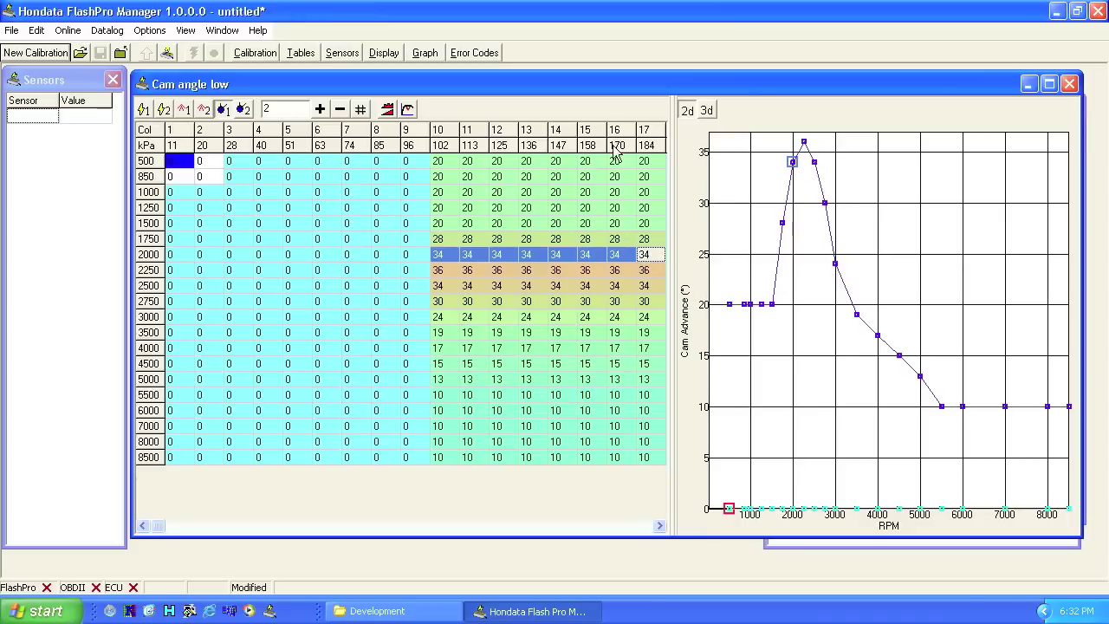
# Add 5 then -10 to columns 10–17, giving values from 15 to a 31° peak, tapering to 5.
pyautogui.moveTo(646, 130); pyautogui.dragTo(452, 136)
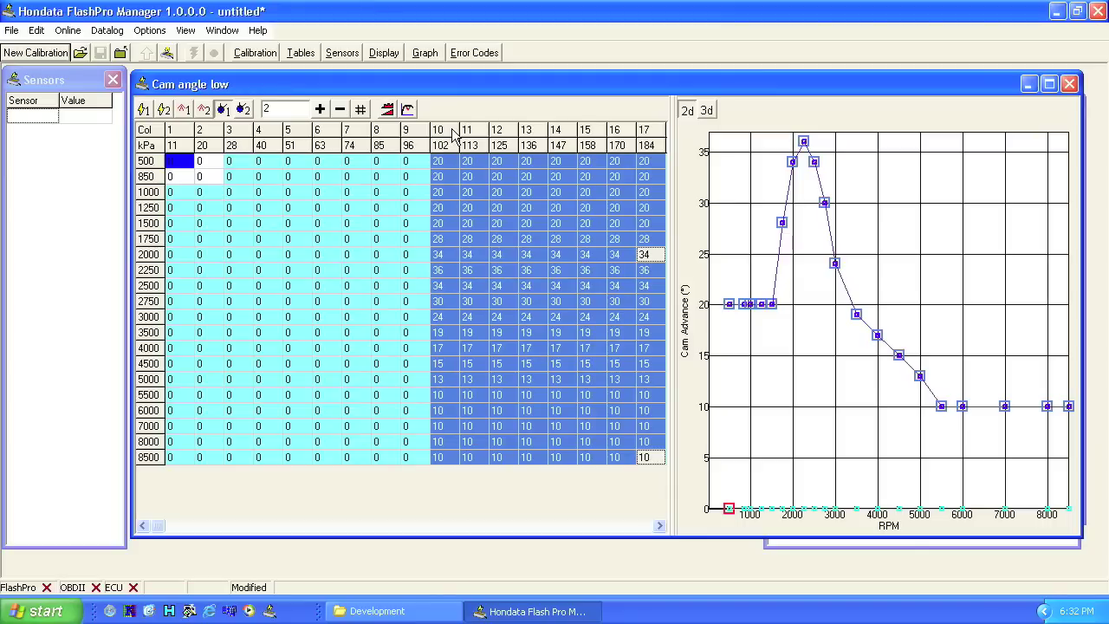
pyautogui.press('Return')
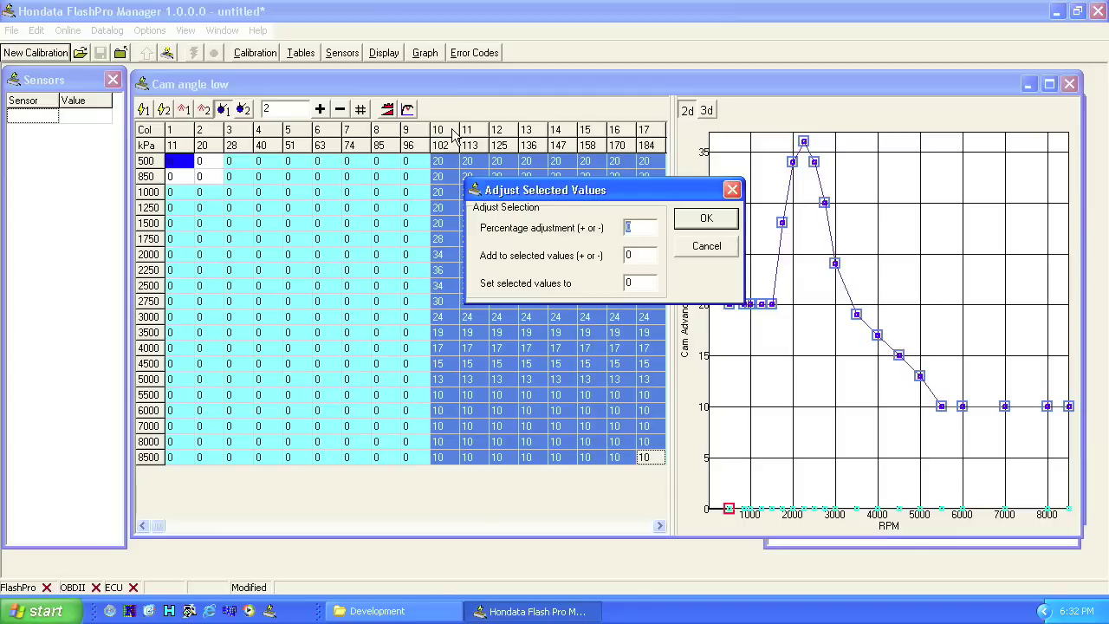
pyautogui.press('Tab')
pyautogui.write('5')
pyautogui.press('Return')
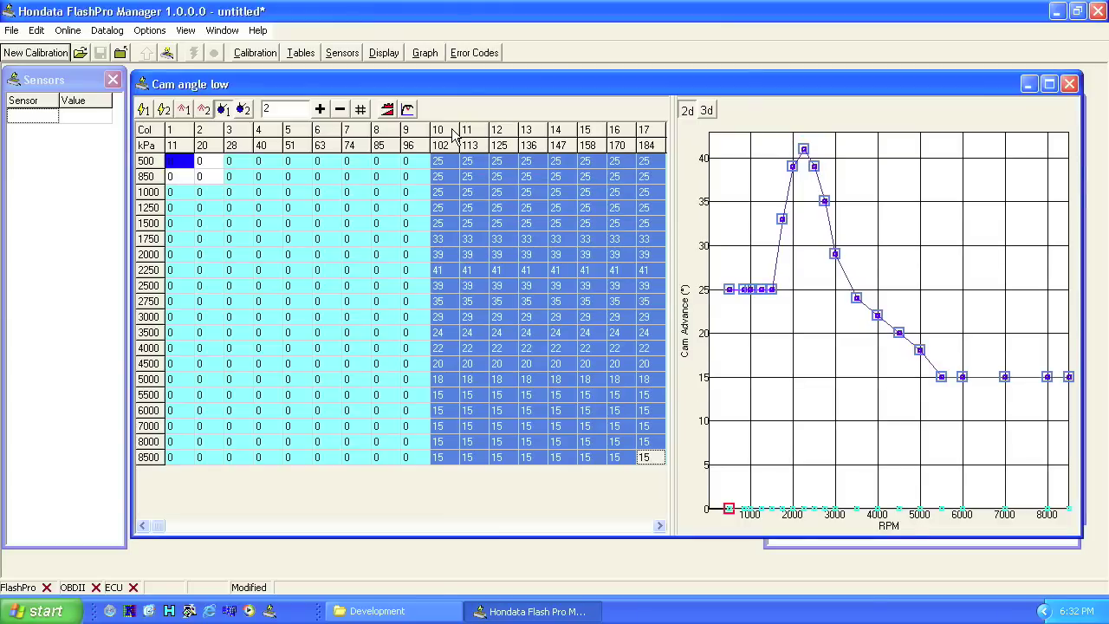
pyautogui.press('=')
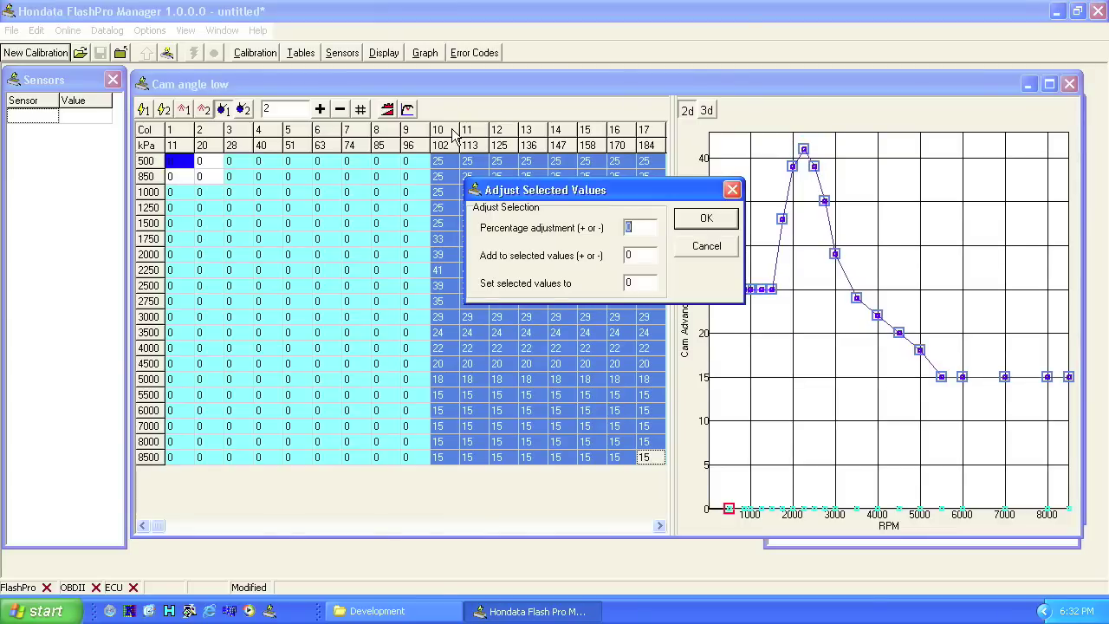
pyautogui.press('Tab')
pyautogui.write('-10')
pyautogui.press('Return')
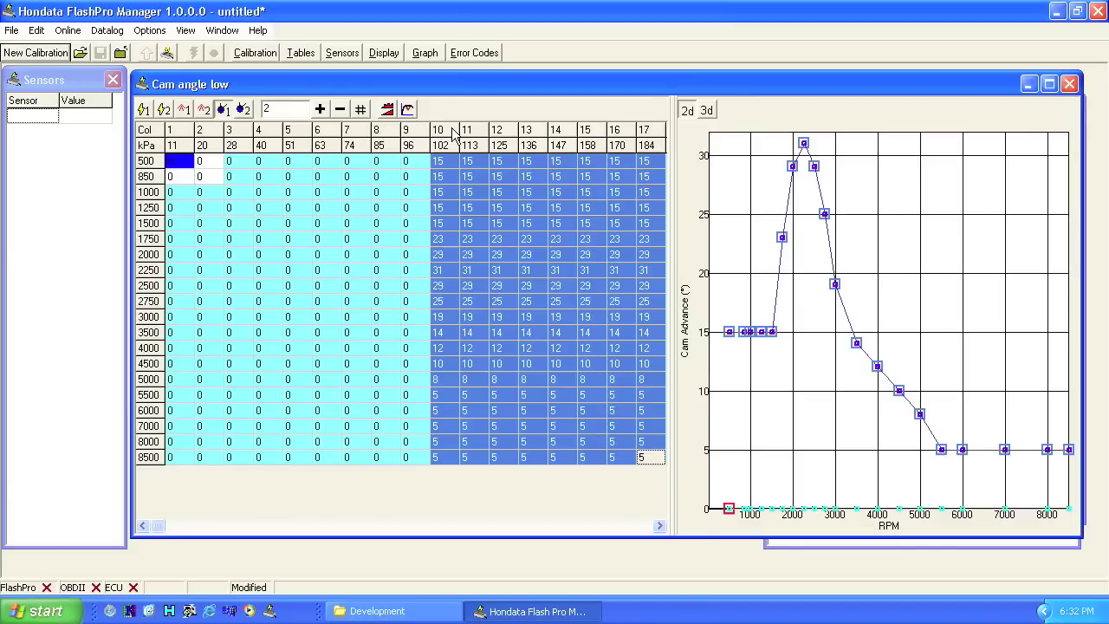
# Change the VTEC lower and upper rpm from 7500 to 3000, then close the Calibration window.
pyautogui.click(260, 53)
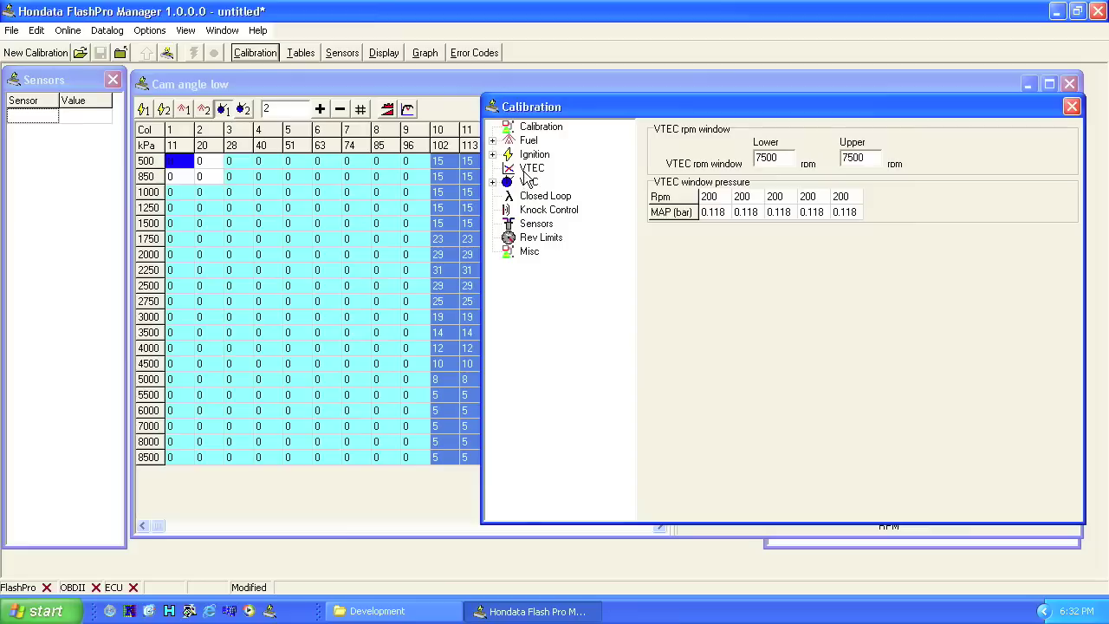
pyautogui.click(530, 169)
pyautogui.click(778, 158)
pyautogui.moveTo(778, 158); pyautogui.dragTo(738, 160)
pyautogui.press('Tab')
pyautogui.press('Tab')
pyautogui.press('Tab')
pyautogui.write('3')
pyautogui.press('Tab')
pyautogui.write('3000')
pyautogui.press('Tab')
pyautogui.click(1072, 105)
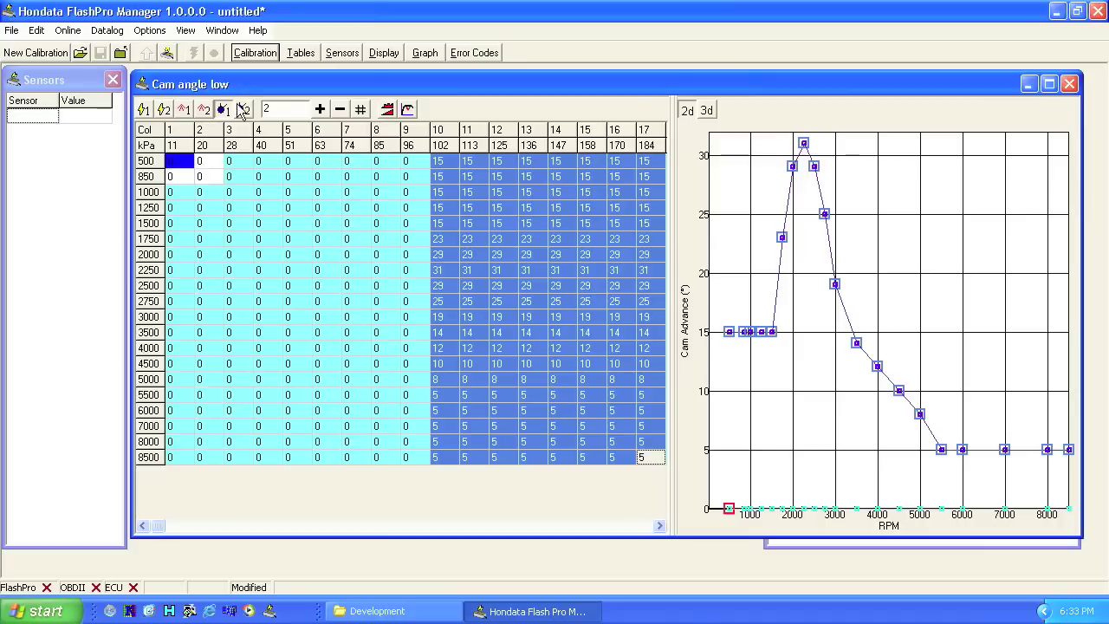
# Open the Fuel high - 0 degrees table.
pyautogui.click(204, 111)
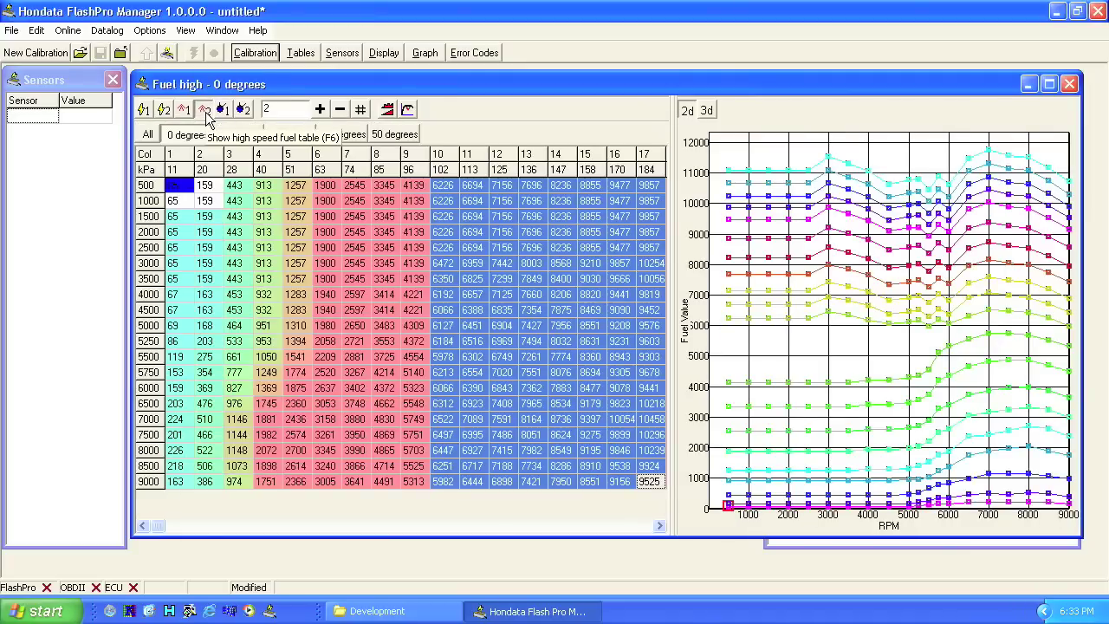